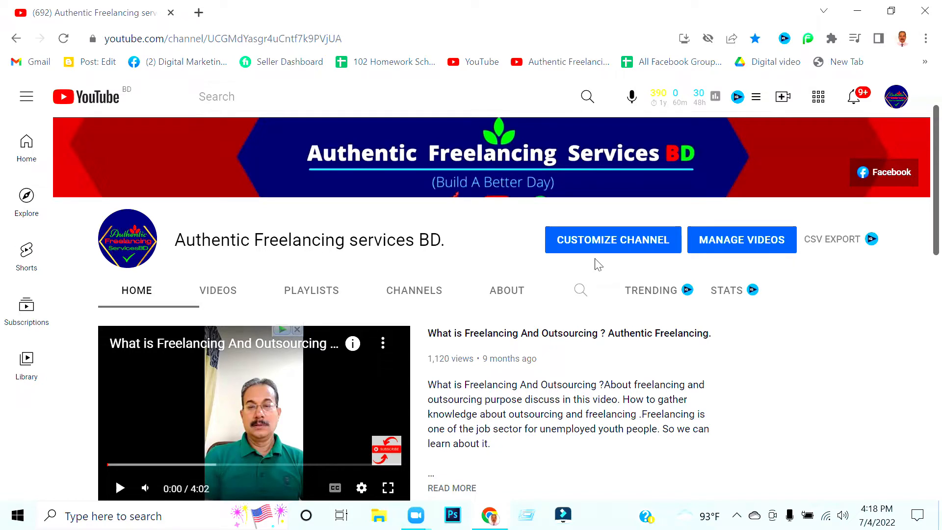
Go from the channel page to video management in YouTube Studio and open the Research section of the channel analytics
{"action": "left_click", "coordinate": [741, 242]}
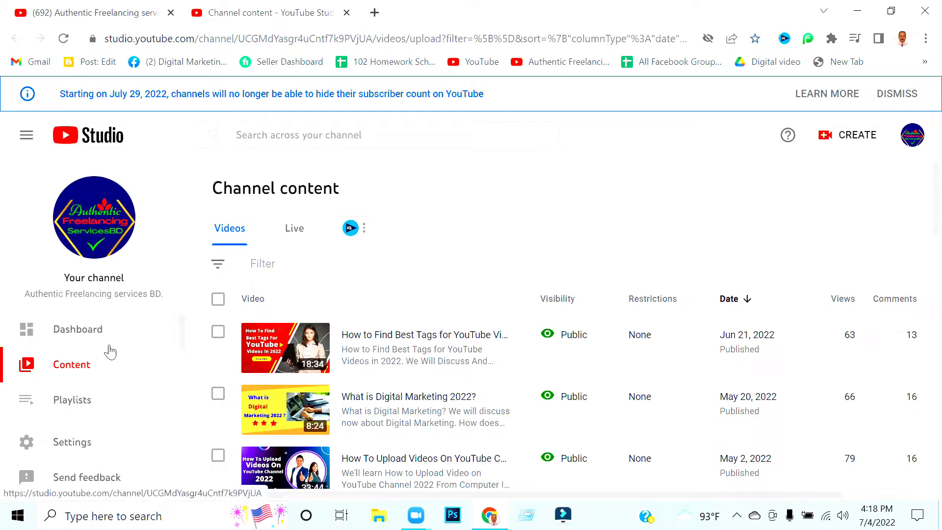
{"action": "scroll", "coordinate": [110, 351], "scroll_direction": "down", "scroll_amount": 2}
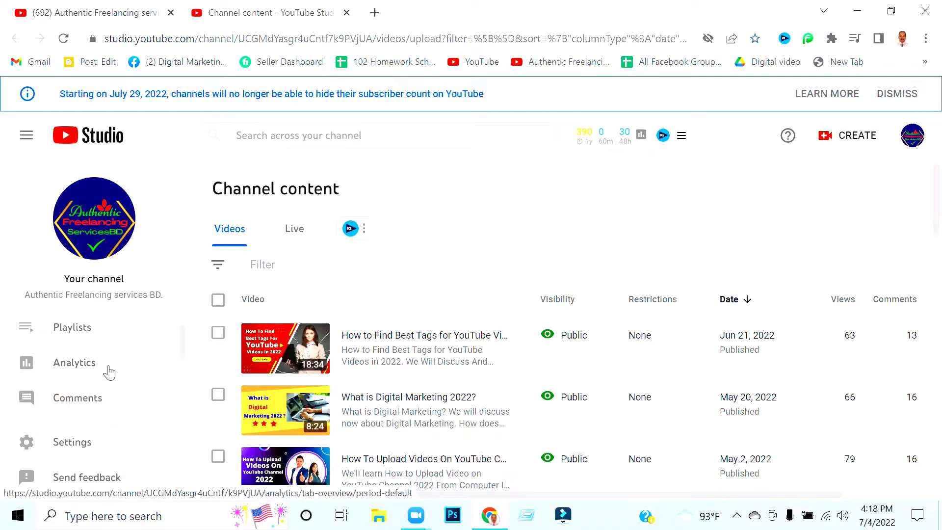
{"action": "left_click", "coordinate": [109, 372]}
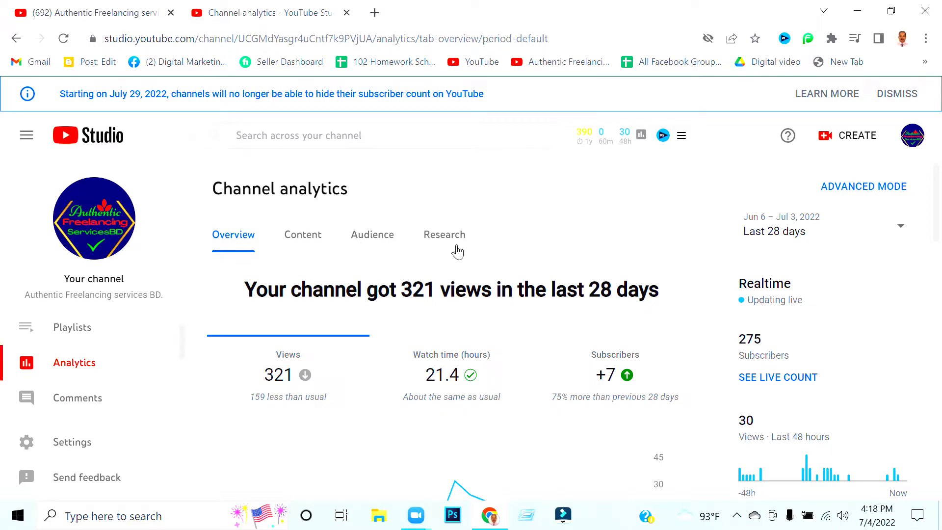
{"action": "left_click", "coordinate": [441, 240]}
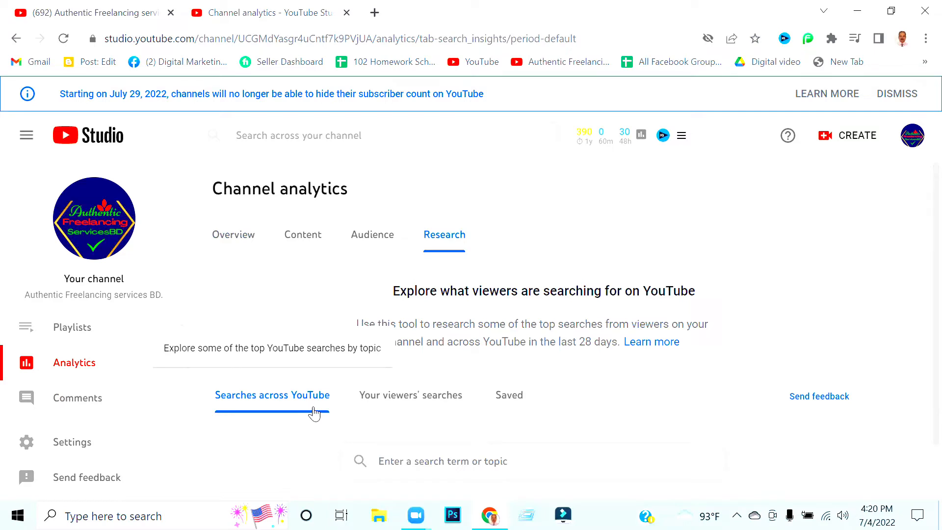
Search across YouTube for the term "how to create YouTube channel" in the research tool
{"action": "scroll", "coordinate": [330, 407], "scroll_direction": "down", "scroll_amount": 1}
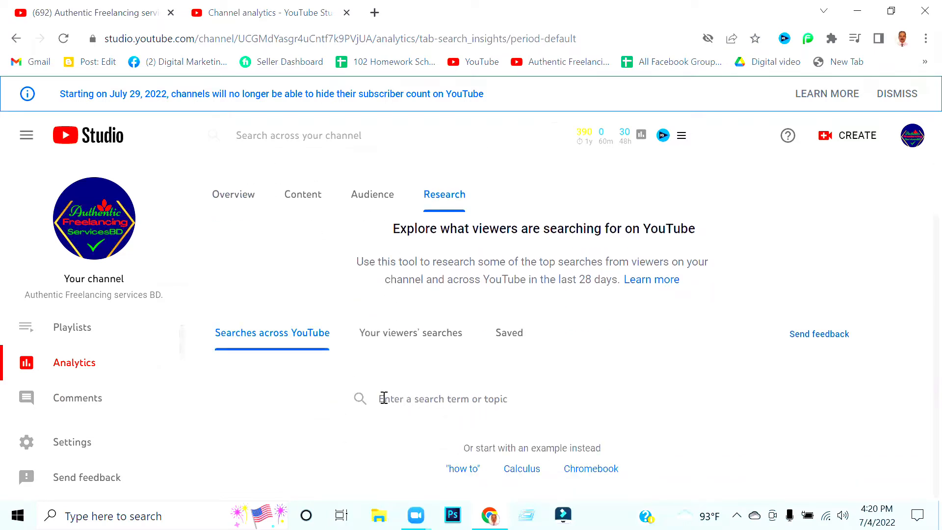
{"action": "left_click", "coordinate": [428, 400]}
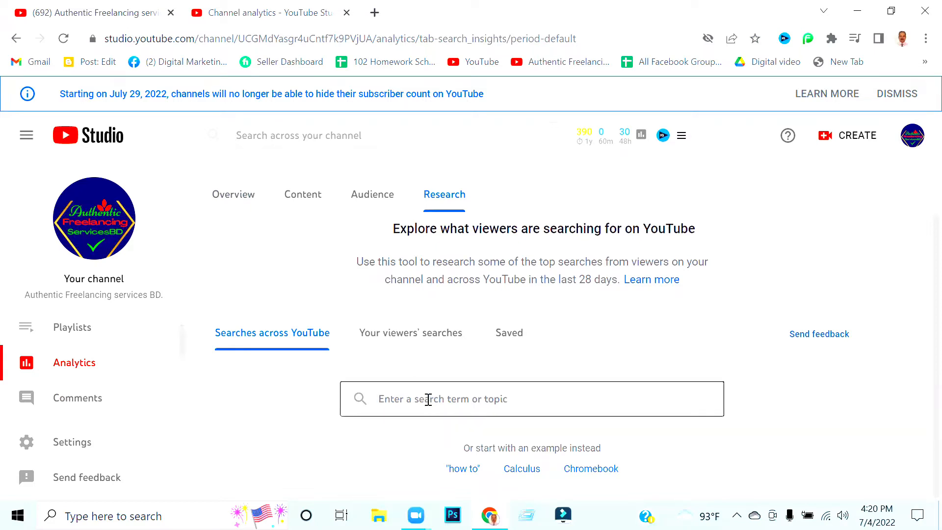
{"action": "type", "text": "h"}
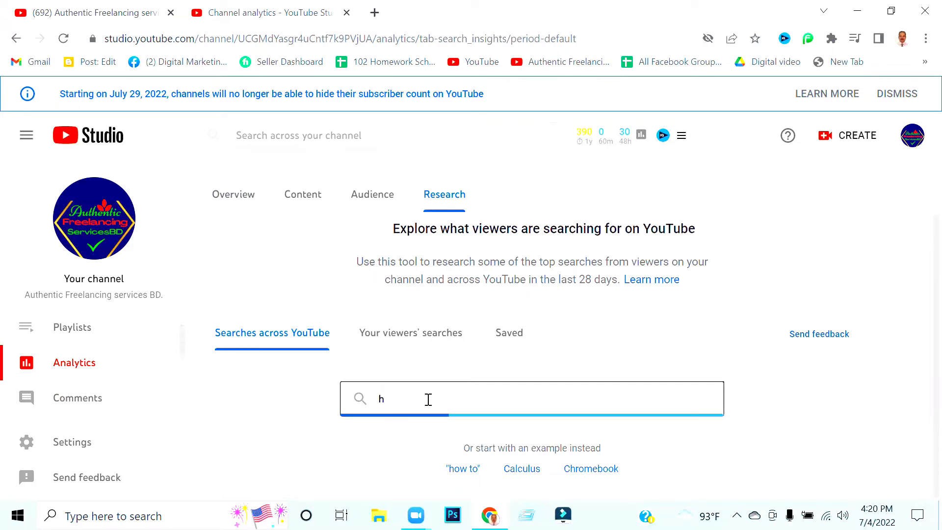
{"action": "type", "text": "ow "}
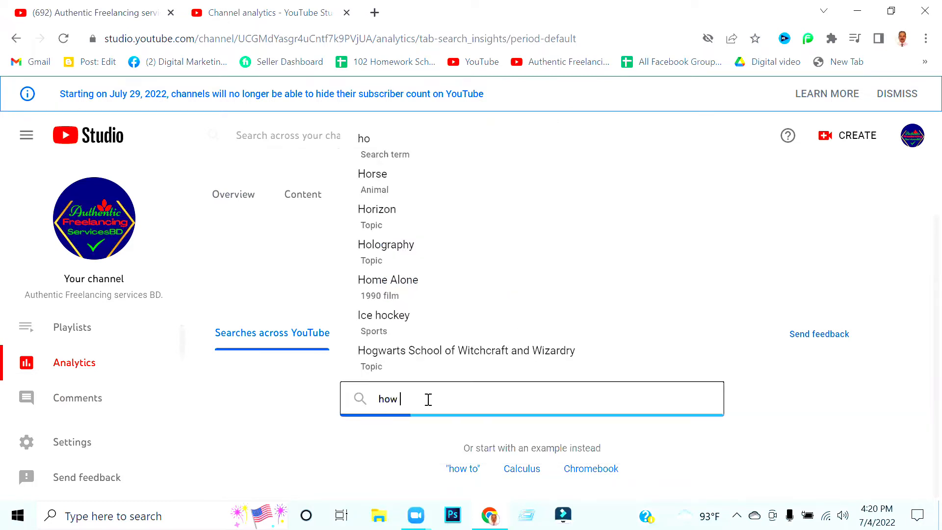
{"action": "type", "text": "to crea"}
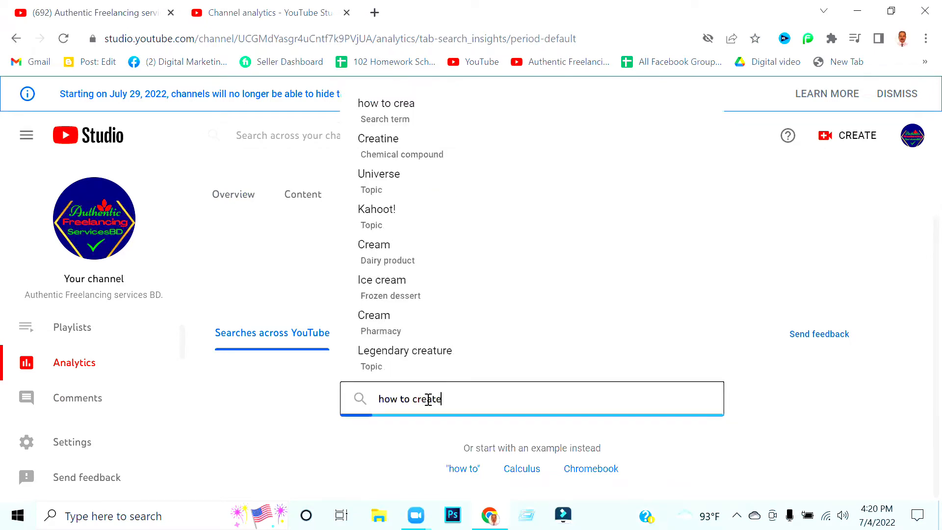
{"action": "type", "text": "te Y"}
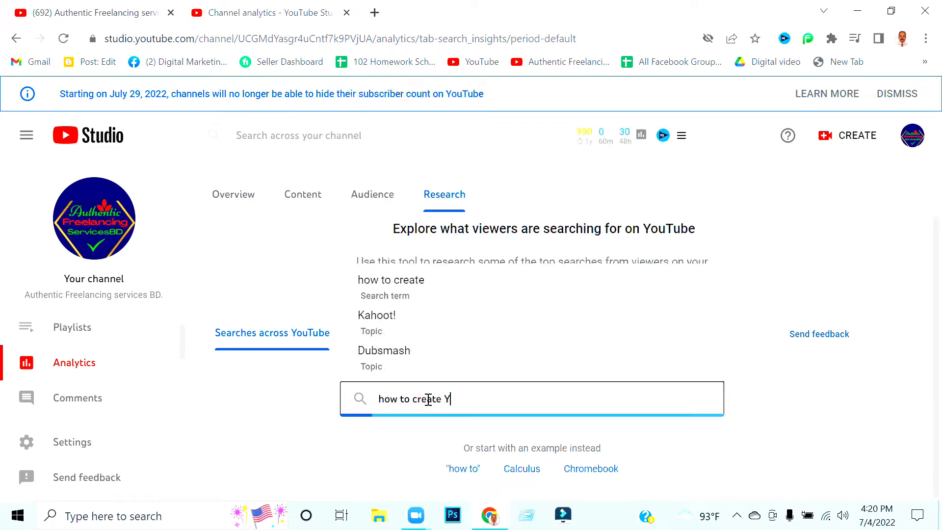
{"action": "type", "text": "ouTube"}
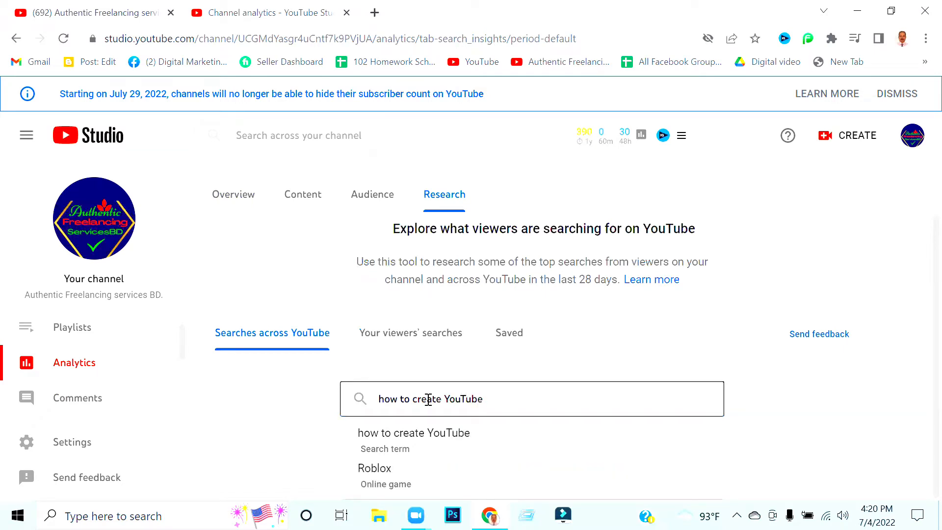
{"action": "type", "text": " c"}
{"action": "type", "text": "han"}
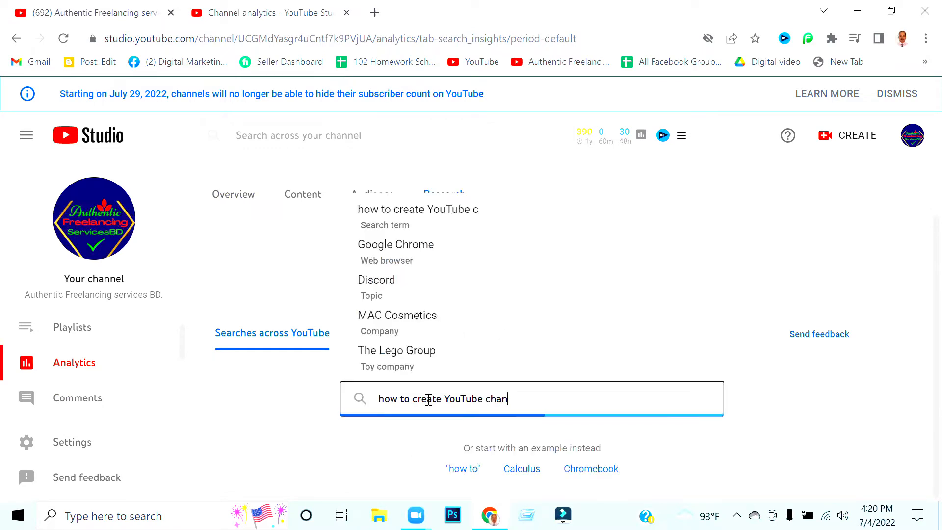
{"action": "type", "text": "nel"}
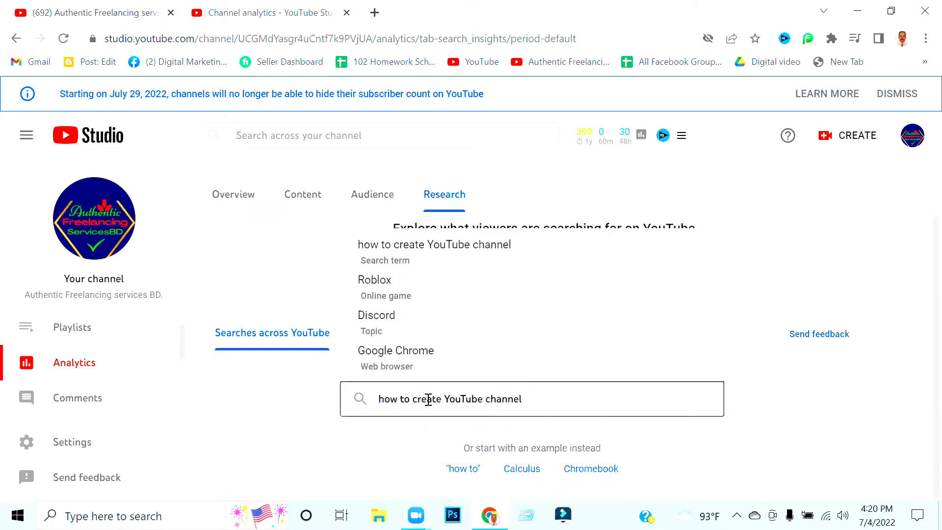
{"action": "key", "text": "Return"}
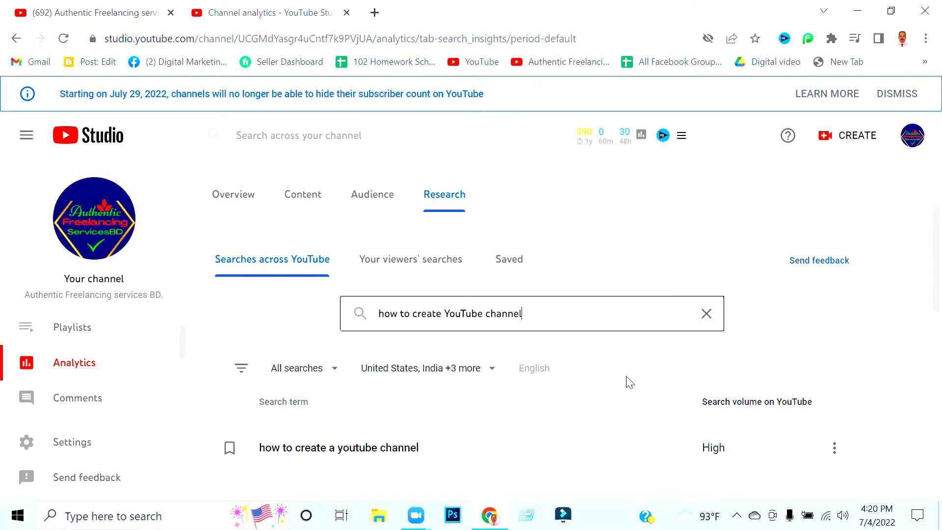
Examine the suggested search terms and their search volumes on the first page of results
{"action": "scroll", "coordinate": [633, 382], "scroll_direction": "down", "scroll_amount": 2}
{"action": "scroll", "coordinate": [635, 381], "scroll_direction": "down", "scroll_amount": 2}
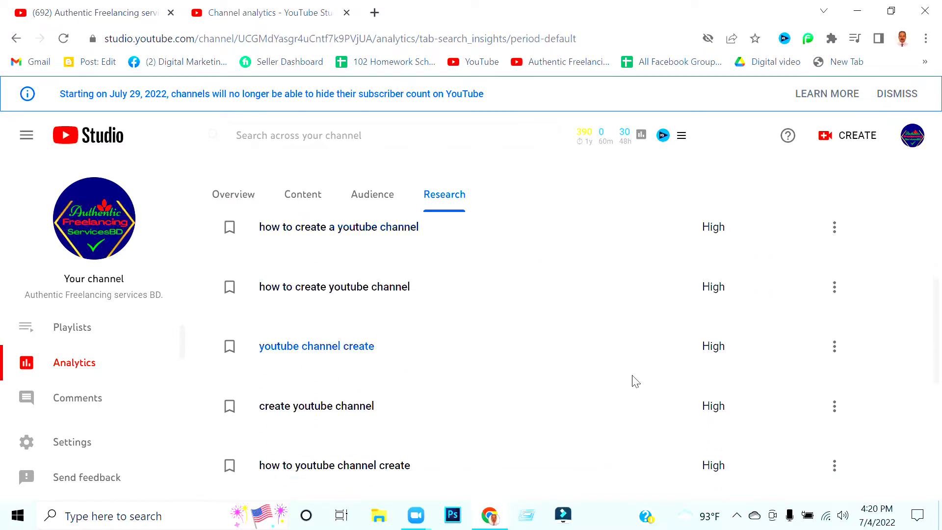
{"action": "scroll", "coordinate": [636, 382], "scroll_direction": "down", "scroll_amount": 3}
{"action": "scroll", "coordinate": [638, 379], "scroll_direction": "up", "scroll_amount": 6}
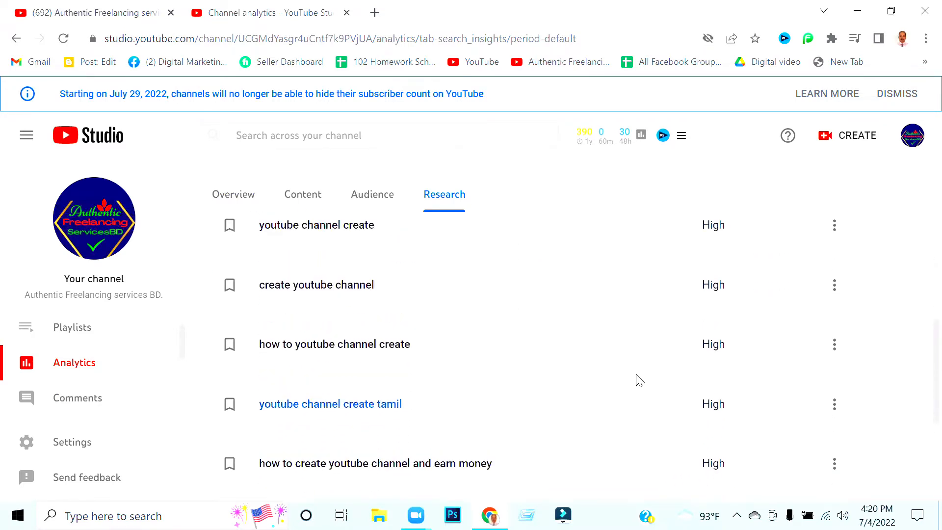
{"action": "scroll", "coordinate": [638, 380], "scroll_direction": "up", "scroll_amount": 4}
{"action": "scroll", "coordinate": [633, 381], "scroll_direction": "down", "scroll_amount": 3}
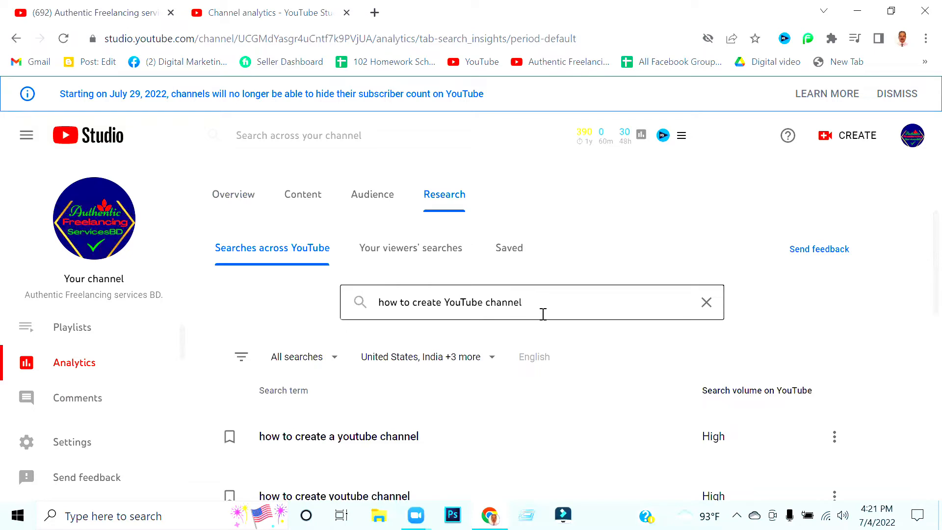
{"action": "scroll", "coordinate": [554, 325], "scroll_direction": "down", "scroll_amount": 3}
{"action": "scroll", "coordinate": [557, 326], "scroll_direction": "up", "scroll_amount": 3}
{"action": "scroll", "coordinate": [456, 413], "scroll_direction": "down", "scroll_amount": 3}
{"action": "scroll", "coordinate": [457, 414], "scroll_direction": "down", "scroll_amount": 4}
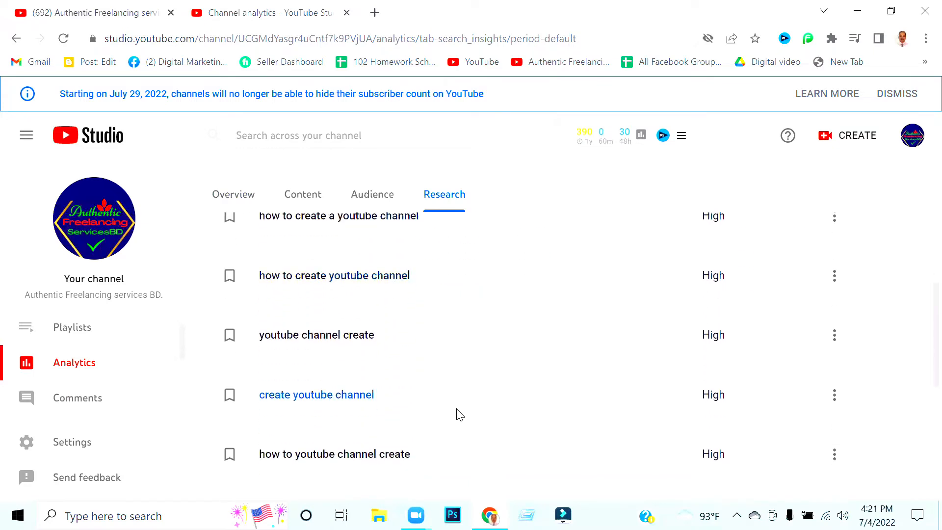
{"action": "scroll", "coordinate": [466, 411], "scroll_direction": "down", "scroll_amount": 4}
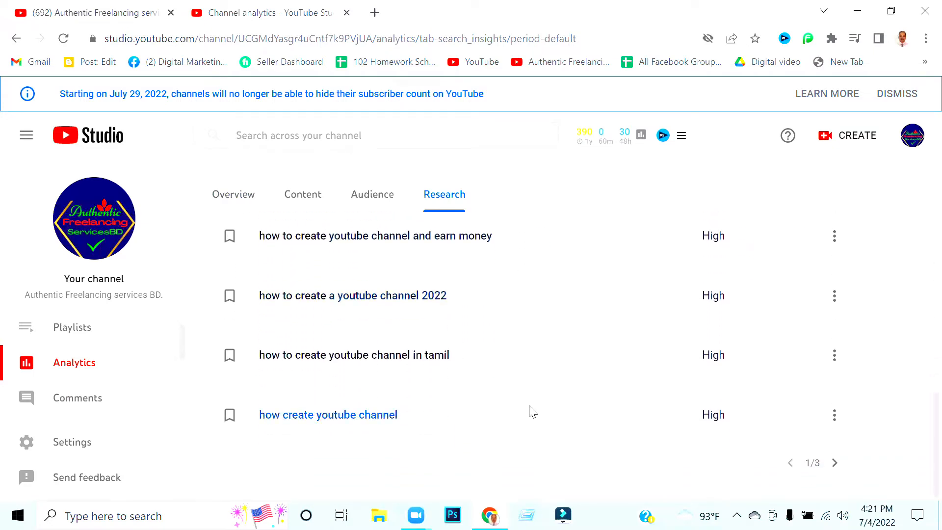
{"action": "scroll", "coordinate": [637, 425], "scroll_direction": "up", "scroll_amount": 4}
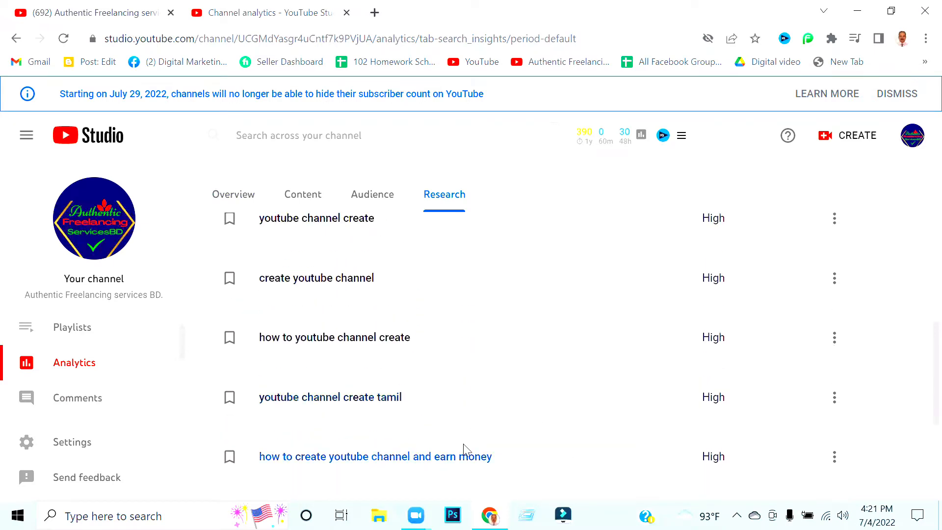
{"action": "scroll", "coordinate": [541, 433], "scroll_direction": "up", "scroll_amount": 4}
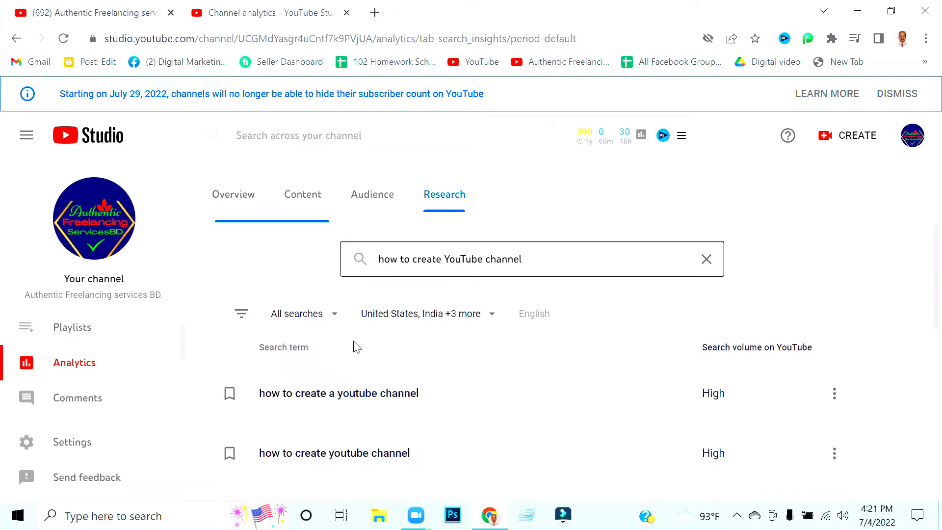
Check the options of the All searches filter without applying any, and review the first results page down to its end
{"action": "left_click", "coordinate": [338, 319]}
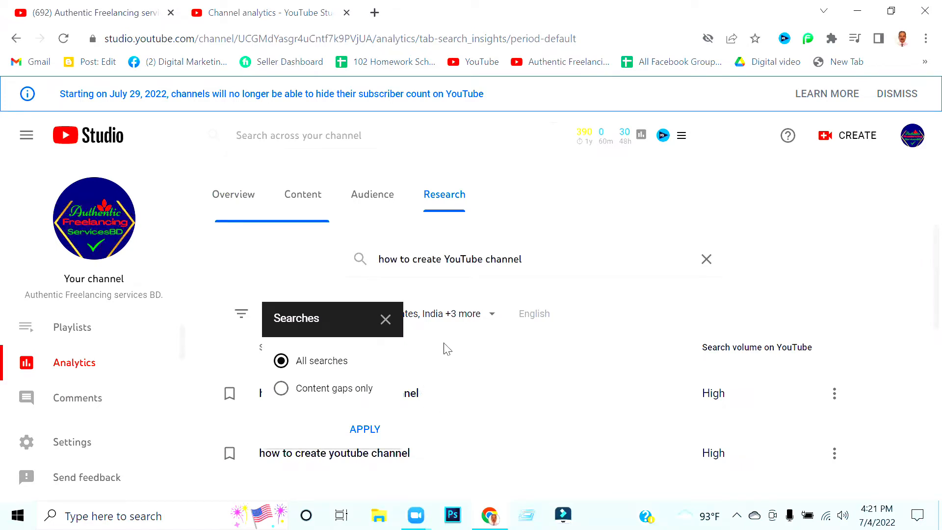
{"action": "left_click", "coordinate": [386, 321]}
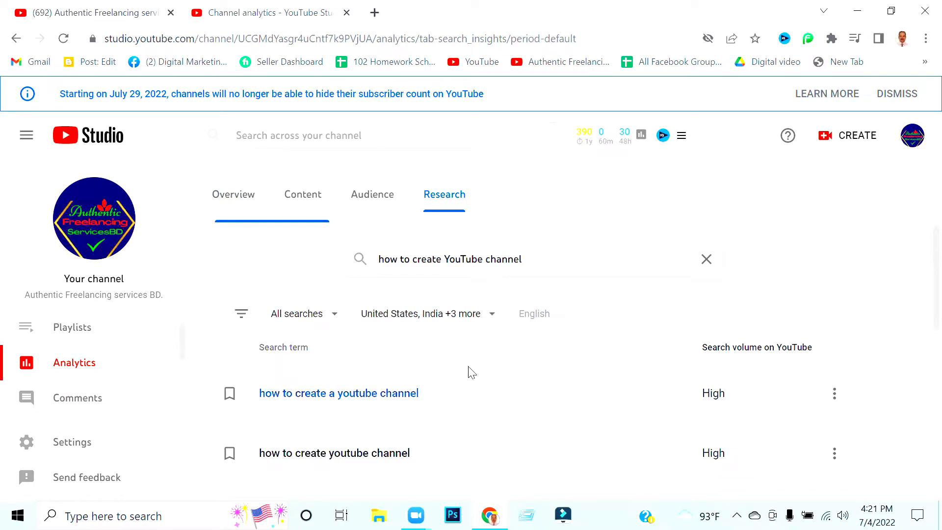
{"action": "scroll", "coordinate": [493, 397], "scroll_direction": "down", "scroll_amount": 3}
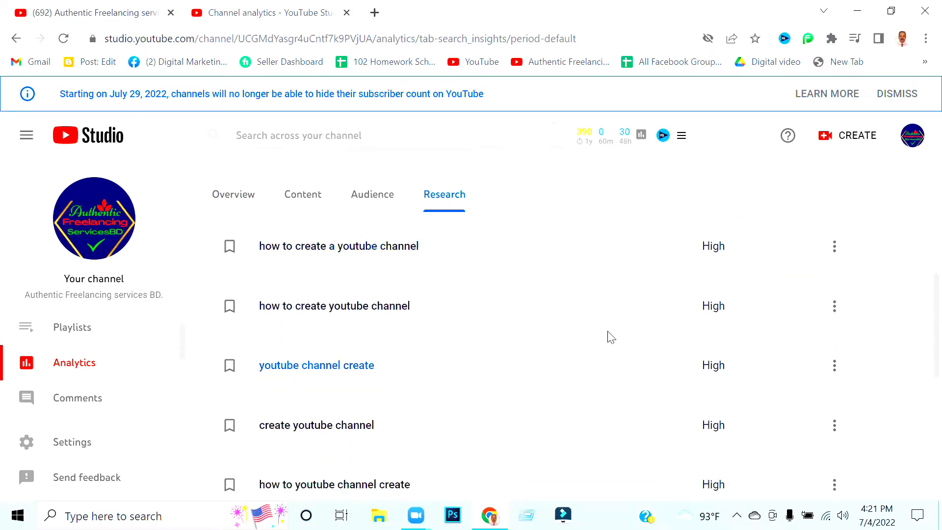
{"action": "scroll", "coordinate": [648, 334], "scroll_direction": "down", "scroll_amount": 5}
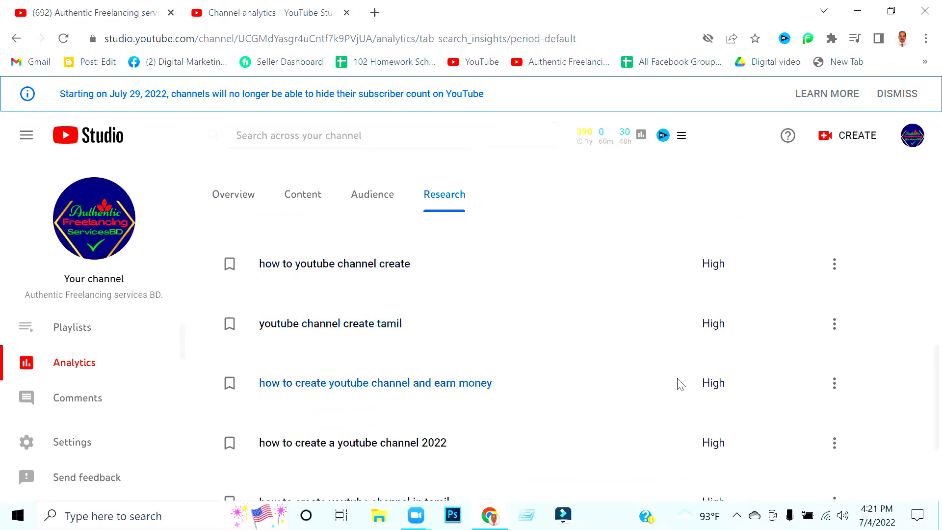
{"action": "scroll", "coordinate": [680, 385], "scroll_direction": "down", "scroll_amount": 3}
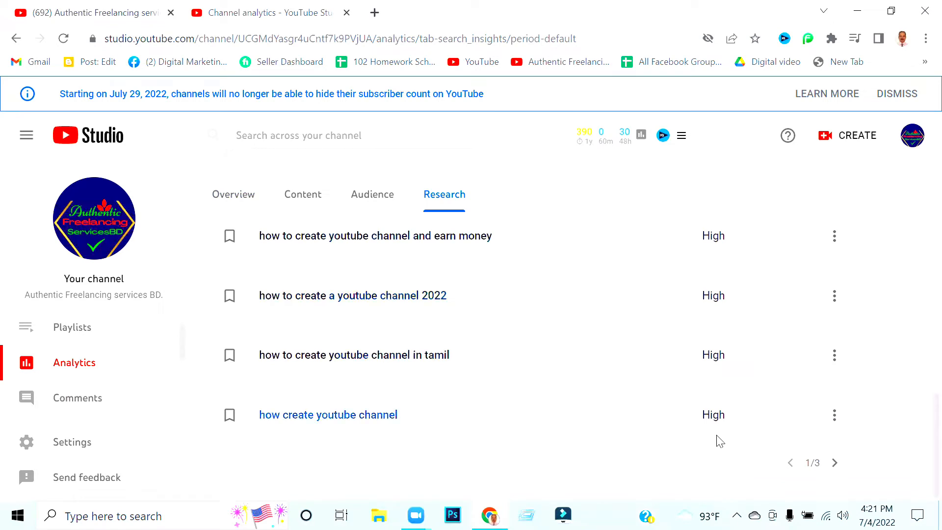
Examine the search terms and their search volumes on the second and third pages of results
{"action": "left_click", "coordinate": [834, 466]}
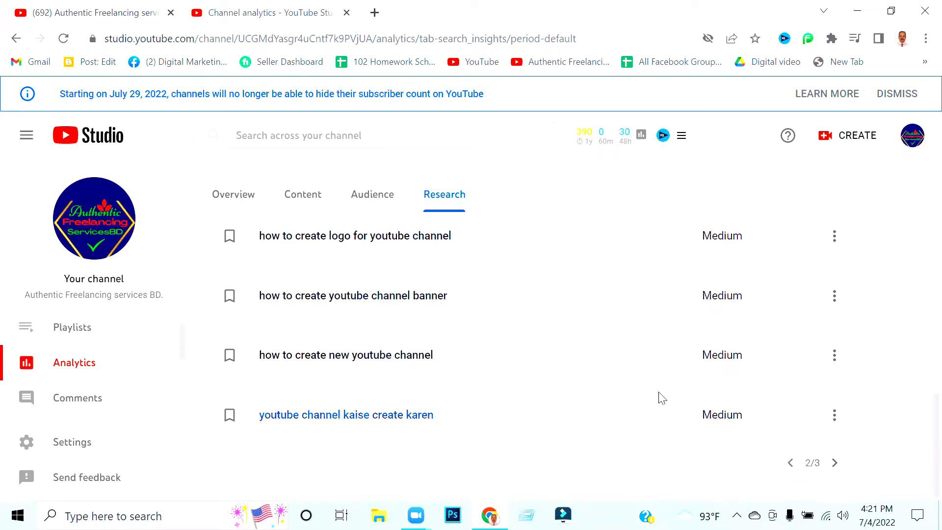
{"action": "scroll", "coordinate": [661, 397], "scroll_direction": "up", "scroll_amount": 6}
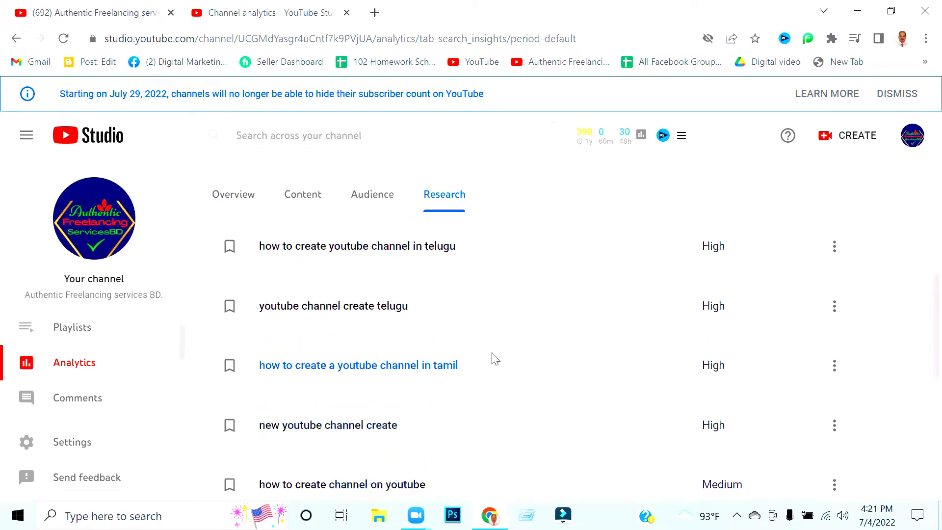
{"action": "scroll", "coordinate": [584, 395], "scroll_direction": "down", "scroll_amount": 6}
{"action": "scroll", "coordinate": [590, 397], "scroll_direction": "down", "scroll_amount": 1}
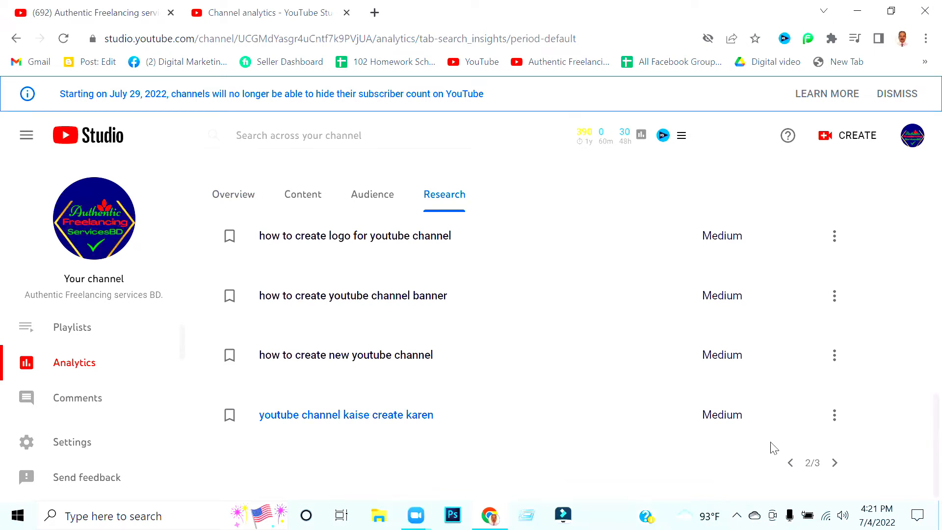
{"action": "left_click", "coordinate": [834, 463]}
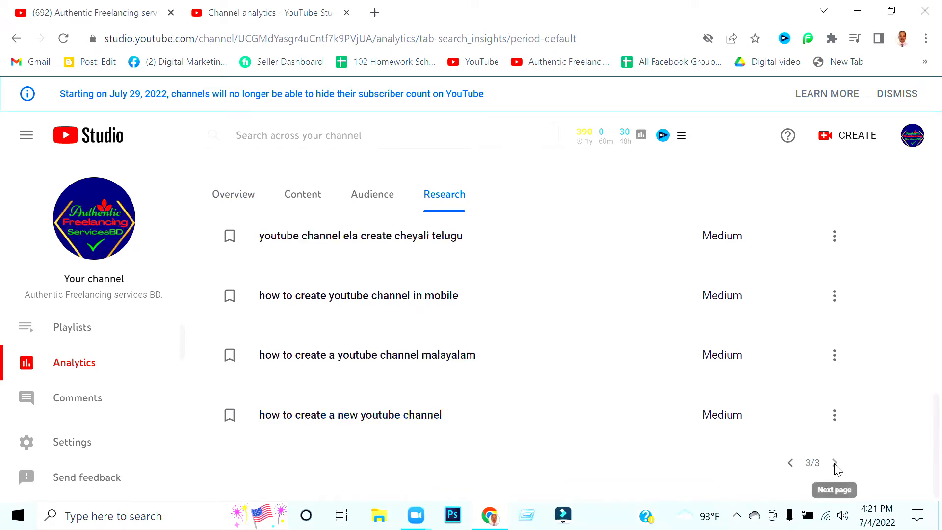
{"action": "scroll", "coordinate": [552, 411], "scroll_direction": "up", "scroll_amount": 5}
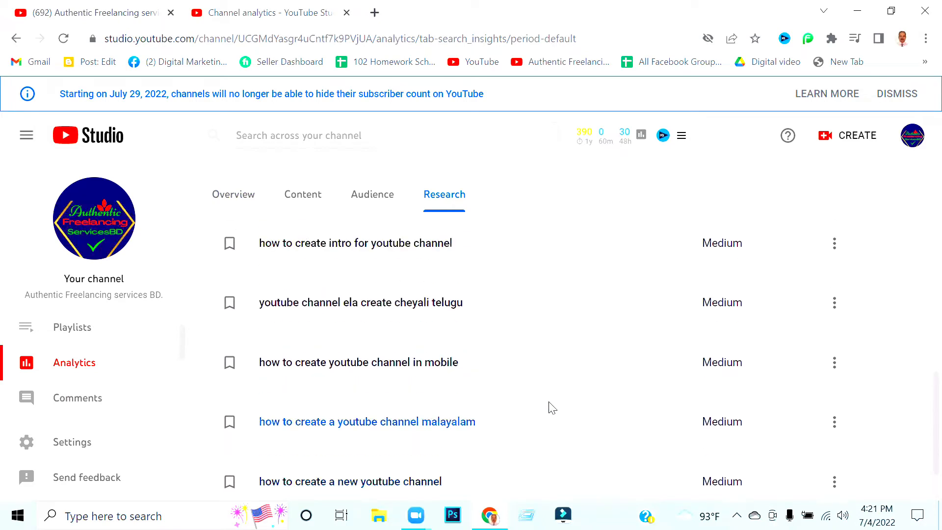
{"action": "scroll", "coordinate": [554, 406], "scroll_direction": "down", "scroll_amount": 6}
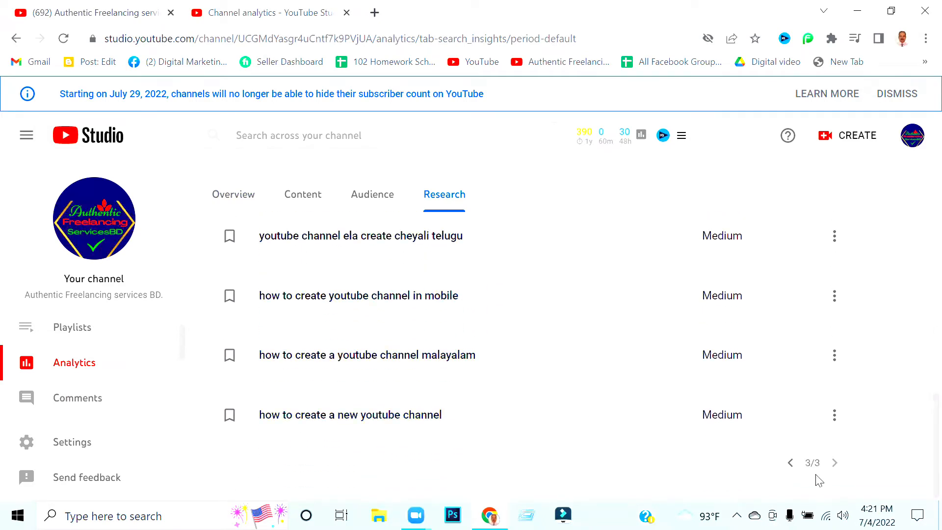
Return to the first page of results and review its search terms again
{"action": "left_click", "coordinate": [790, 463]}
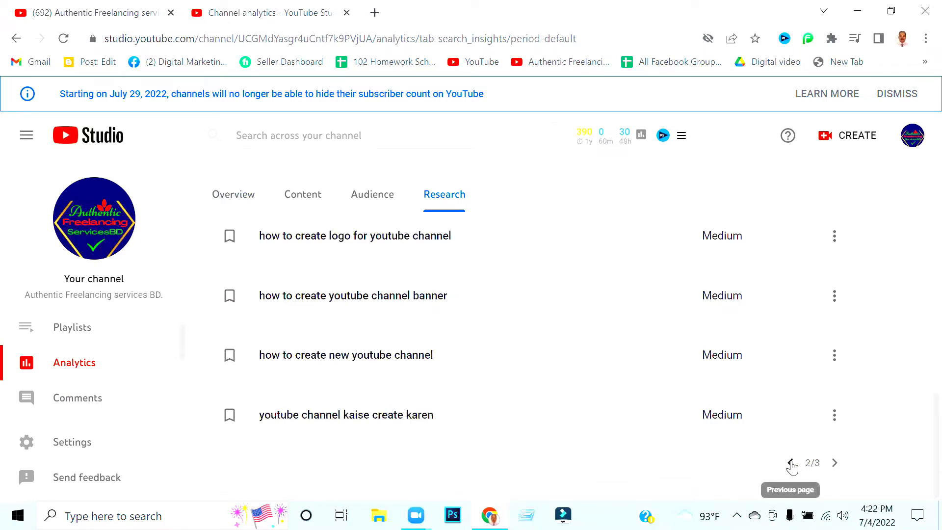
{"action": "left_click", "coordinate": [792, 464]}
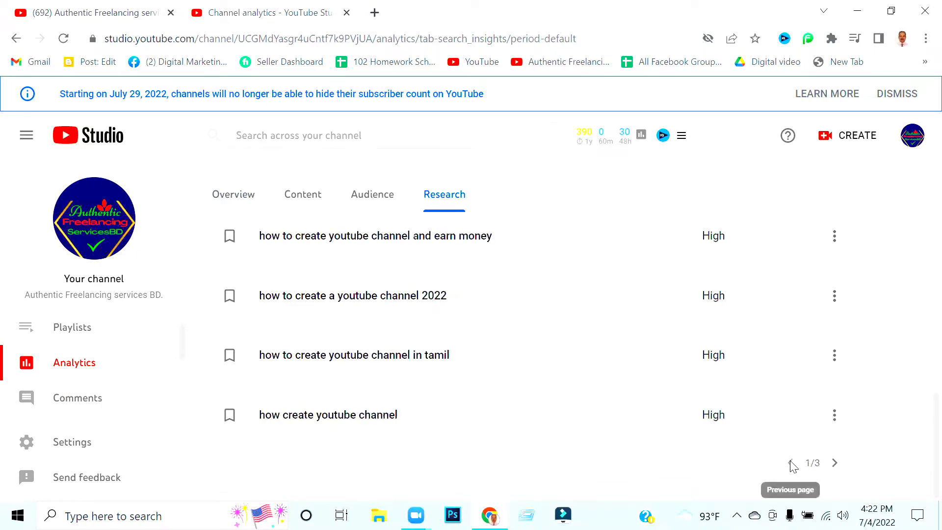
{"action": "scroll", "coordinate": [590, 351], "scroll_direction": "up", "scroll_amount": 5}
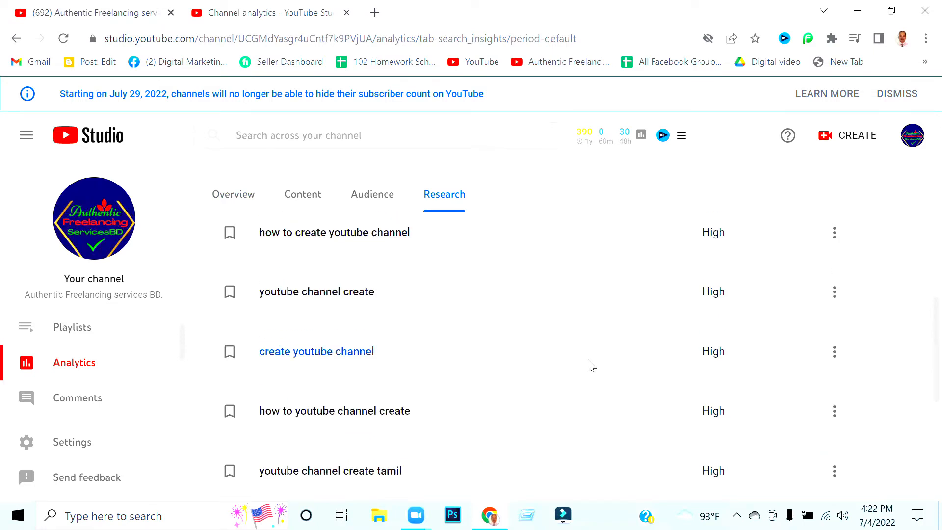
Examine the first page of search terms for "how to create YouTube channel" from start to end, comparing their search volumes
{"action": "scroll", "coordinate": [591, 366], "scroll_direction": "up", "scroll_amount": 5}
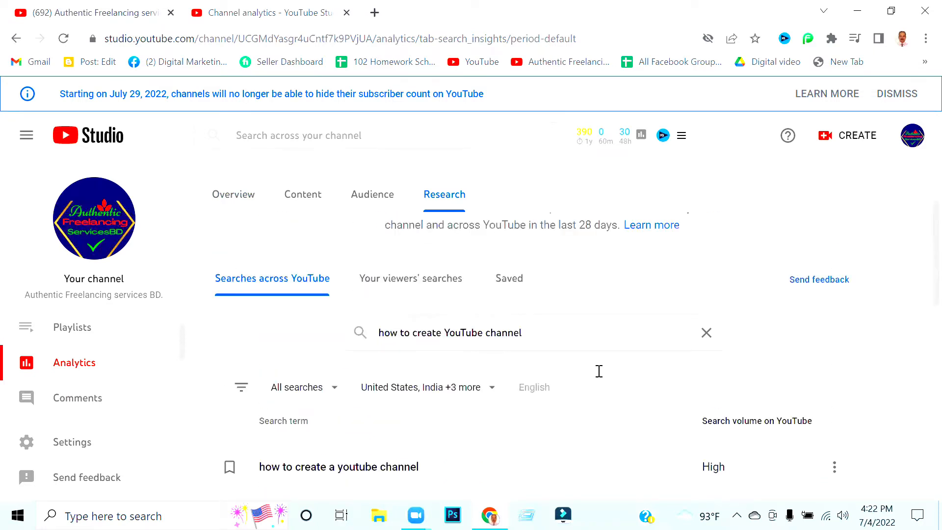
{"action": "scroll", "coordinate": [596, 371], "scroll_direction": "down", "scroll_amount": 1}
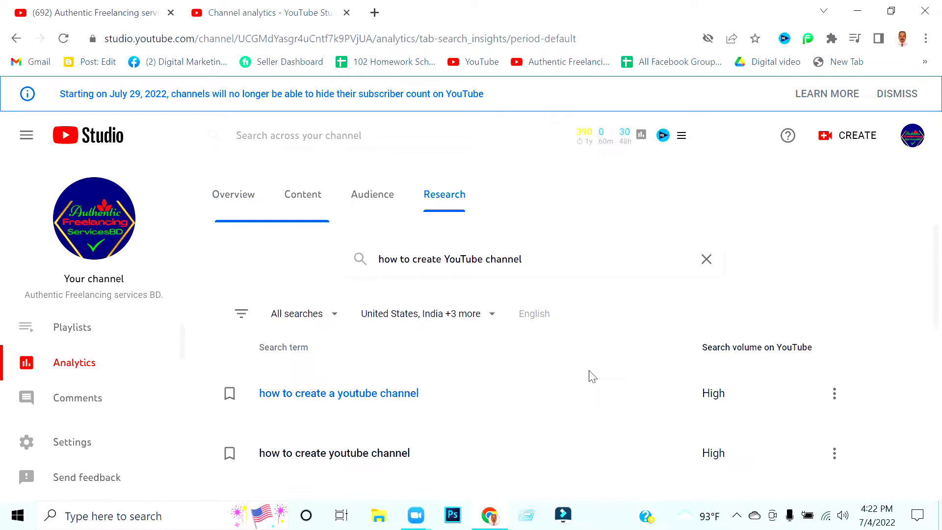
{"action": "scroll", "coordinate": [572, 423], "scroll_direction": "down", "scroll_amount": 1}
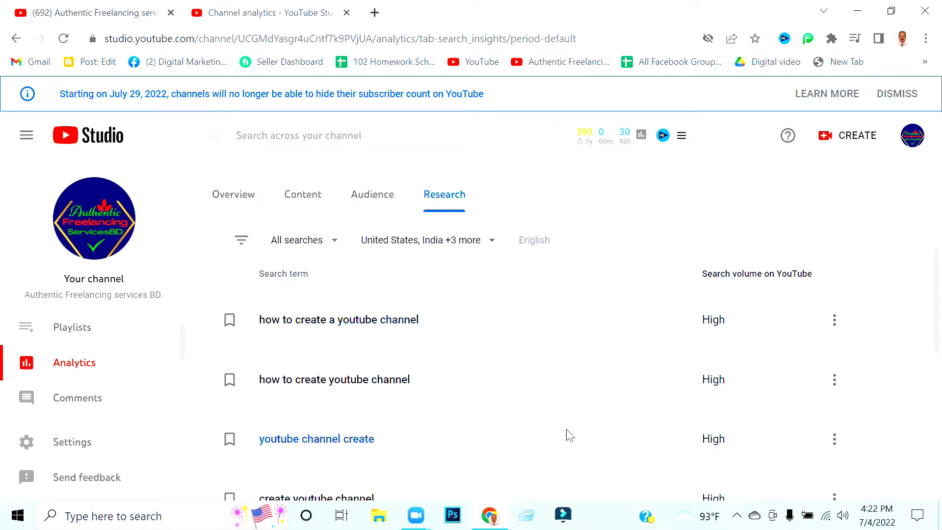
{"action": "scroll", "coordinate": [566, 433], "scroll_direction": "down", "scroll_amount": 2}
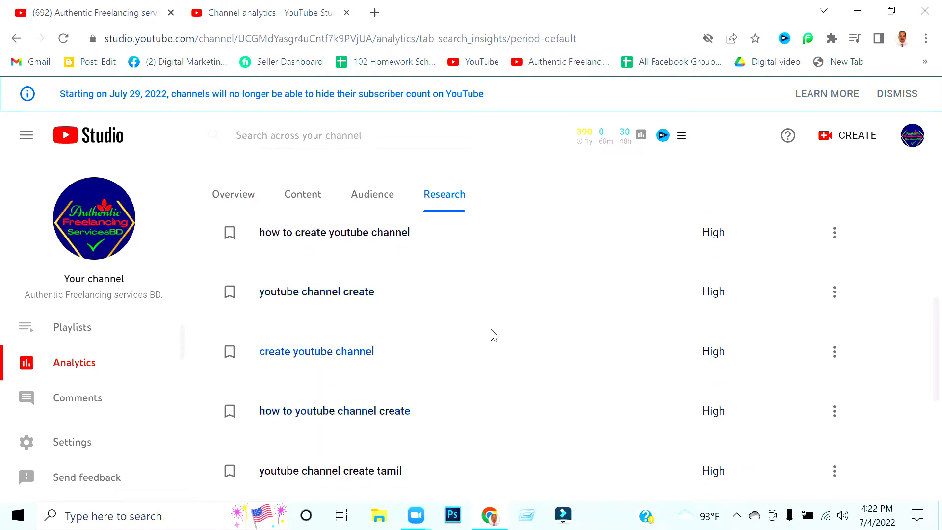
{"action": "scroll", "coordinate": [492, 338], "scroll_direction": "up", "scroll_amount": 3}
{"action": "scroll", "coordinate": [503, 368], "scroll_direction": "down", "scroll_amount": 1}
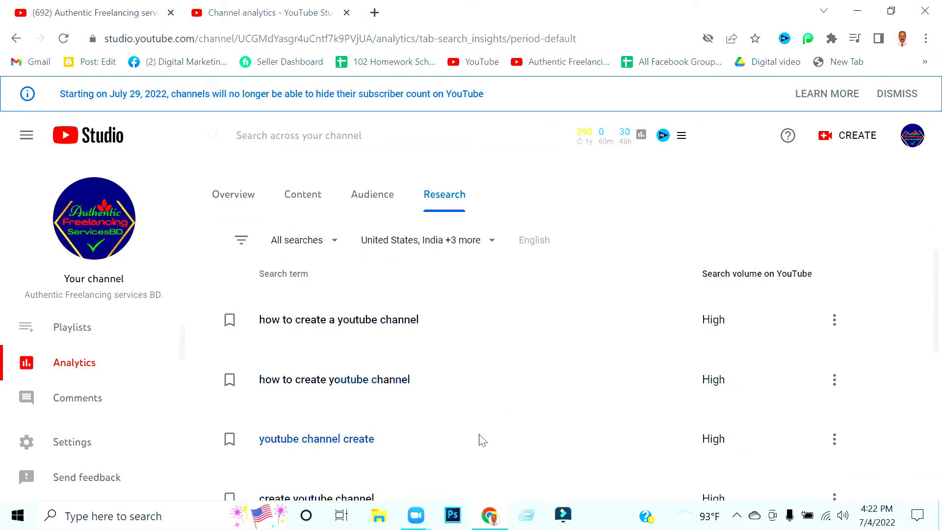
{"action": "scroll", "coordinate": [478, 421], "scroll_direction": "down", "scroll_amount": 3}
{"action": "scroll", "coordinate": [491, 418], "scroll_direction": "down", "scroll_amount": 3}
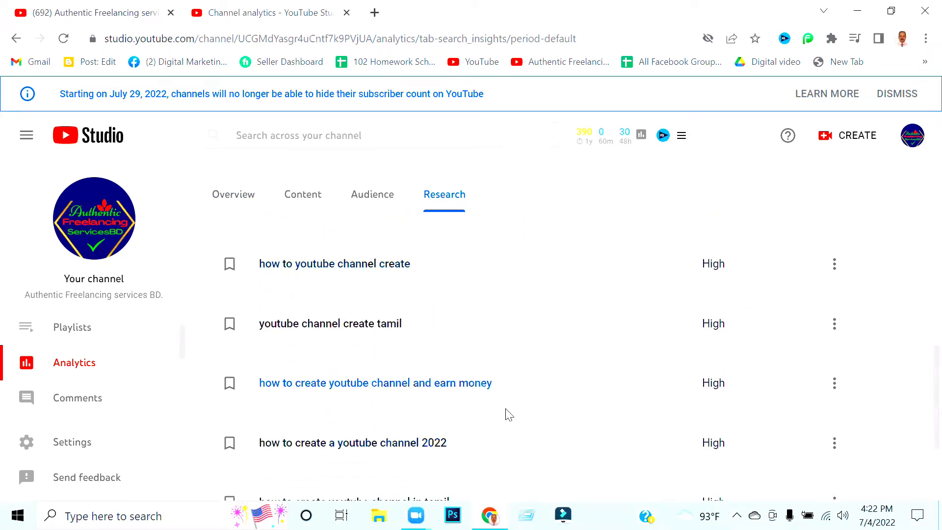
{"action": "scroll", "coordinate": [505, 414], "scroll_direction": "down", "scroll_amount": 3}
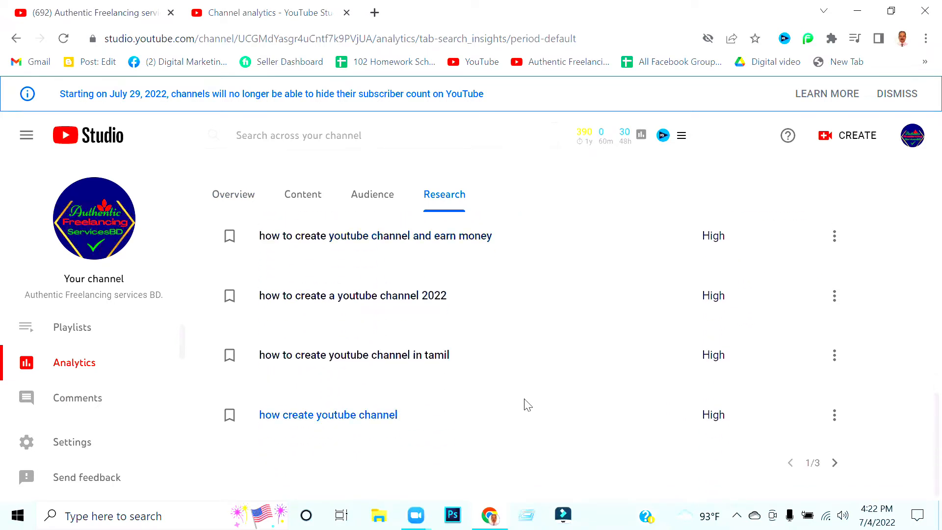
{"action": "scroll", "coordinate": [552, 399], "scroll_direction": "up", "scroll_amount": 5}
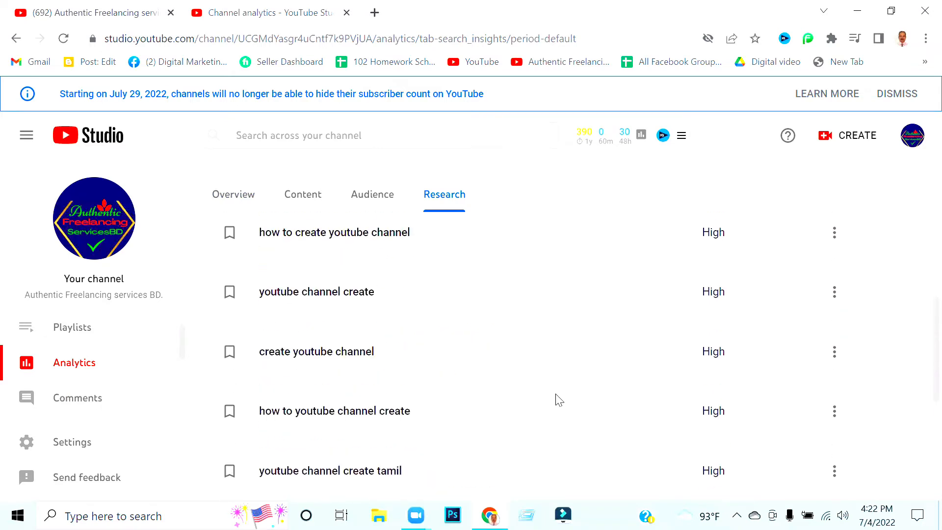
{"action": "scroll", "coordinate": [556, 402], "scroll_direction": "up", "scroll_amount": 5}
{"action": "scroll", "coordinate": [556, 406], "scroll_direction": "up", "scroll_amount": 3}
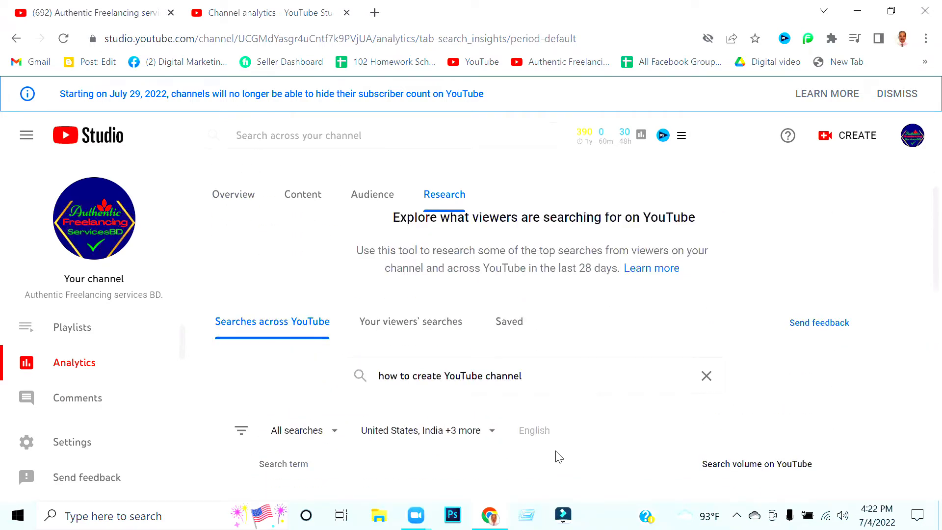
{"action": "scroll", "coordinate": [562, 456], "scroll_direction": "down", "scroll_amount": 1}
{"action": "scroll", "coordinate": [562, 456], "scroll_direction": "down", "scroll_amount": 1}
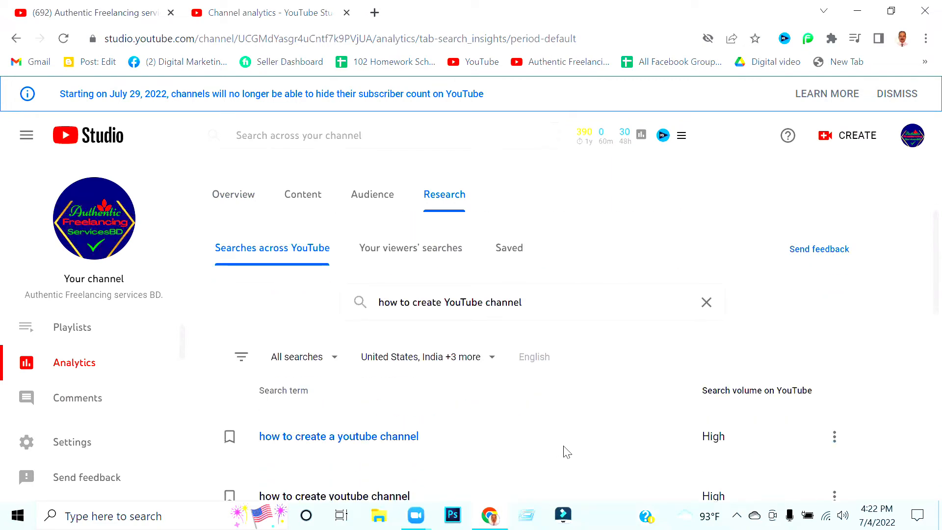
{"action": "scroll", "coordinate": [567, 452], "scroll_direction": "down", "scroll_amount": 2}
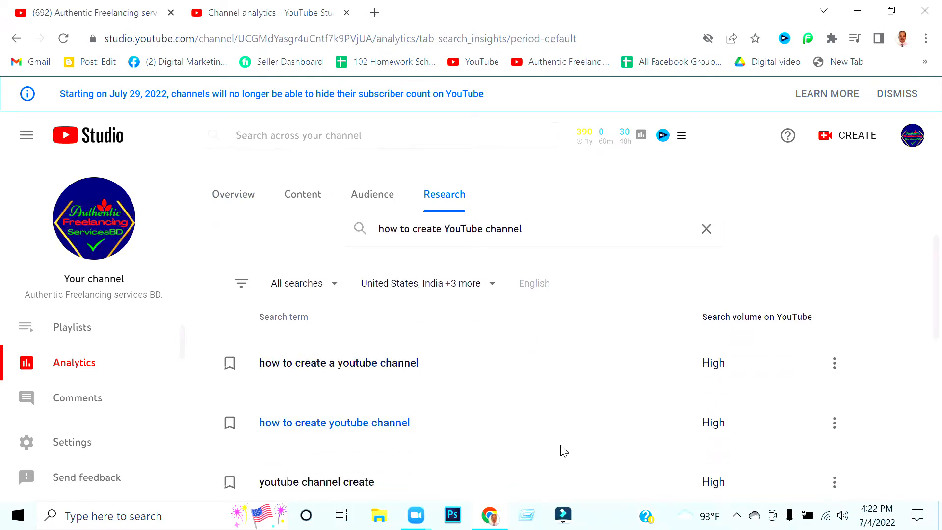
{"action": "scroll", "coordinate": [564, 451], "scroll_direction": "up", "scroll_amount": 3}
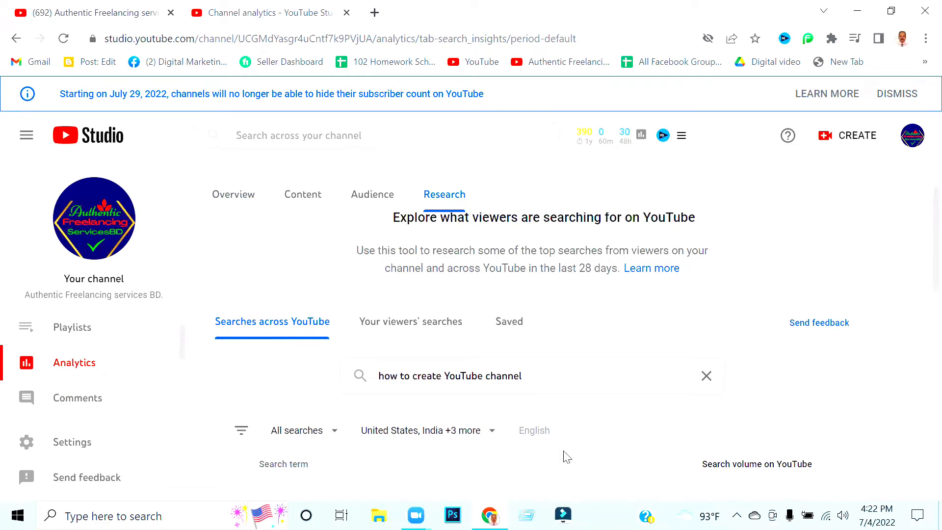
Check the countries offered by the Geography filter for the search results without applying any
{"action": "scroll", "coordinate": [569, 460], "scroll_direction": "down", "scroll_amount": 2}
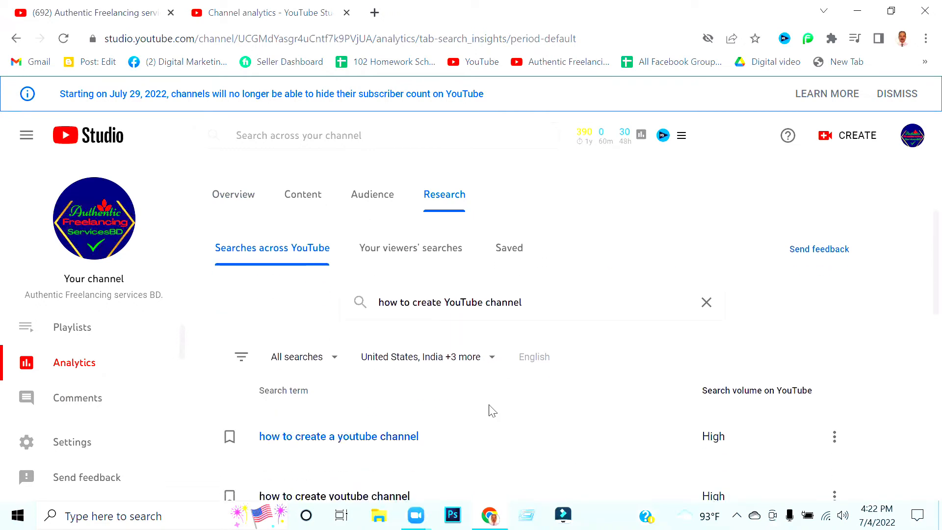
{"action": "scroll", "coordinate": [496, 393], "scroll_direction": "down", "scroll_amount": 2}
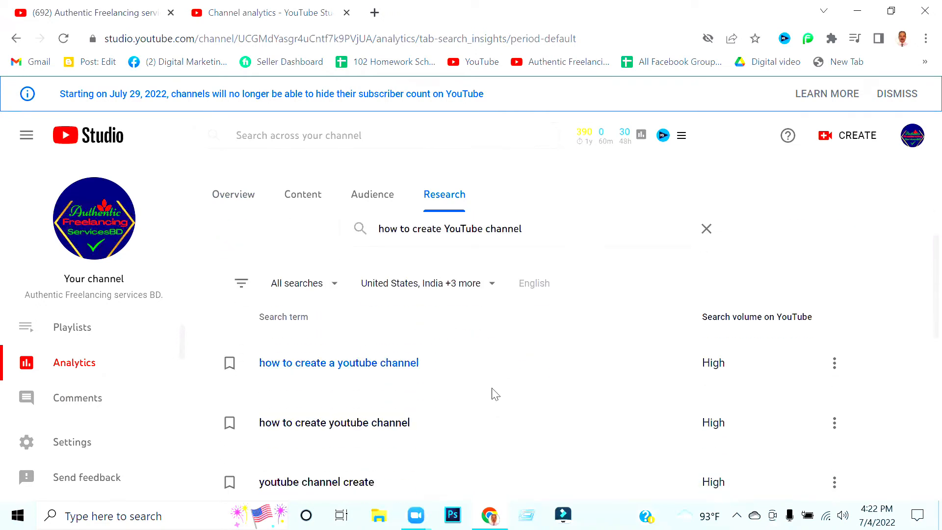
{"action": "left_click", "coordinate": [493, 289]}
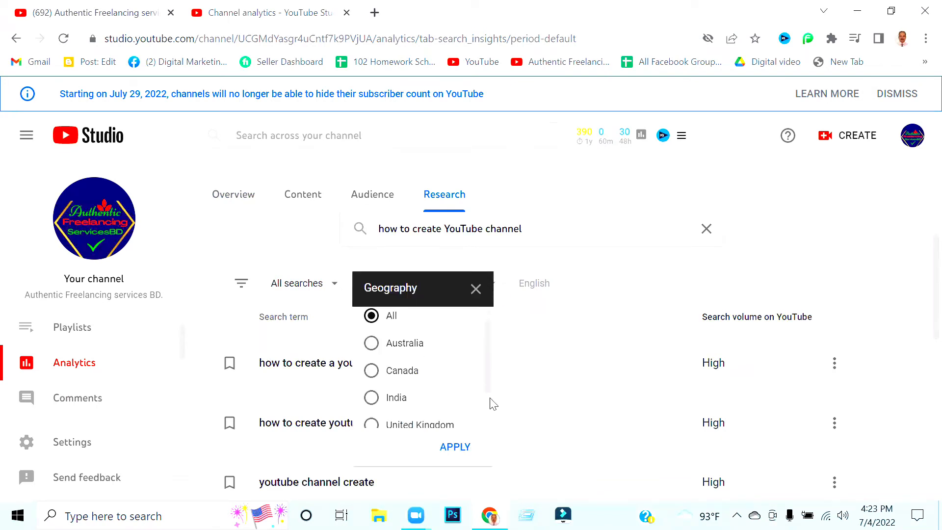
{"action": "scroll", "coordinate": [489, 403], "scroll_direction": "down", "scroll_amount": 2}
{"action": "scroll", "coordinate": [477, 395], "scroll_direction": "up", "scroll_amount": 2}
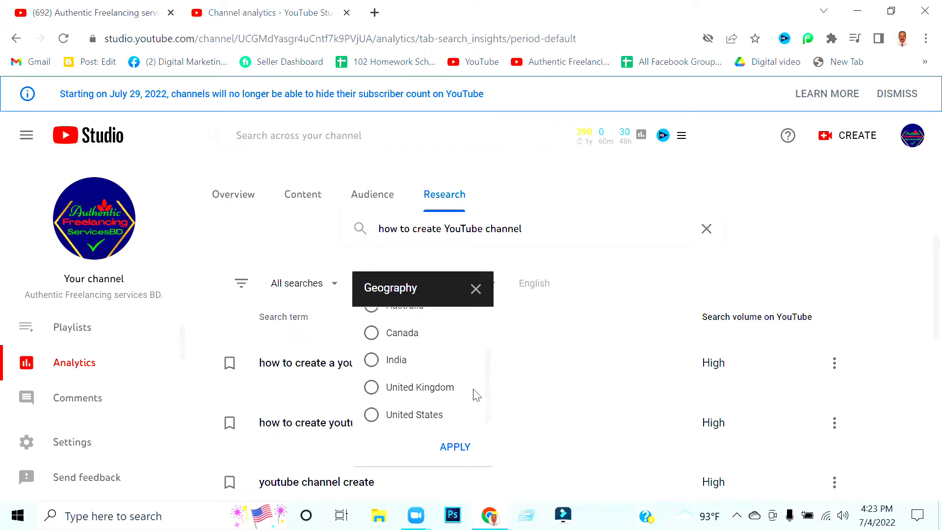
{"action": "scroll", "coordinate": [477, 395], "scroll_direction": "down", "scroll_amount": 2}
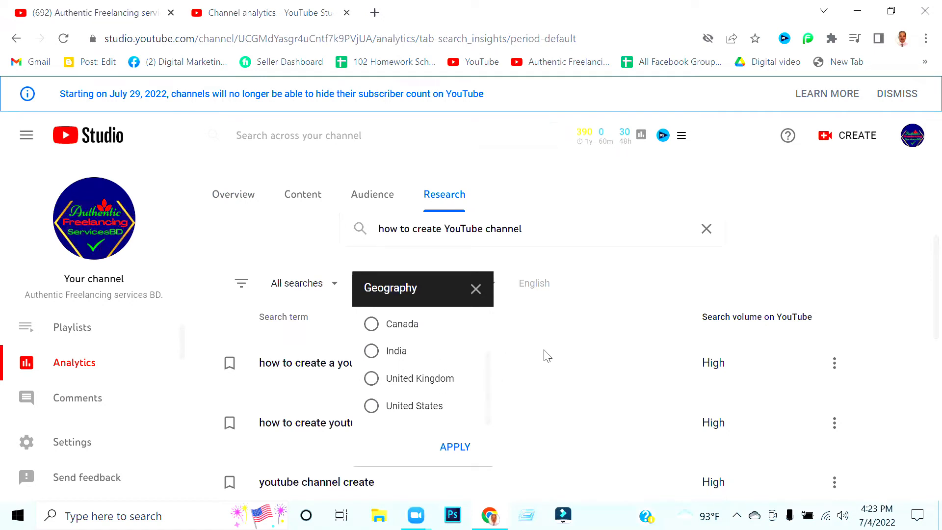
{"action": "left_click", "coordinate": [475, 289]}
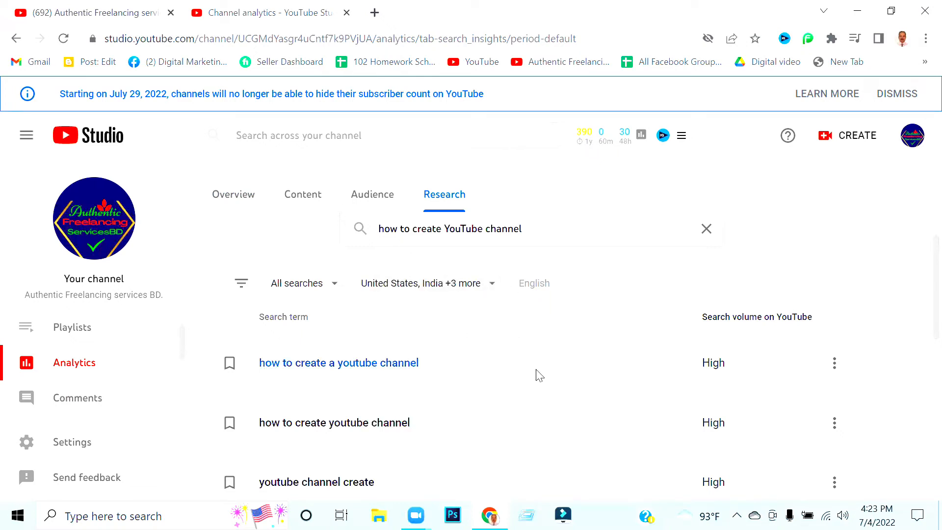
Show the searches of your own viewers and examine the listed search terms with their search volumes
{"action": "scroll", "coordinate": [532, 378], "scroll_direction": "up", "scroll_amount": 5}
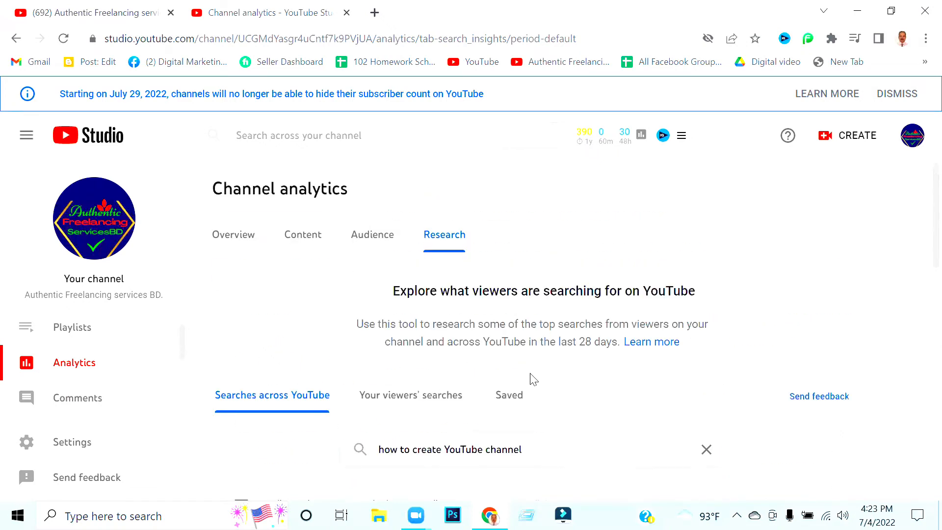
{"action": "left_click", "coordinate": [420, 398]}
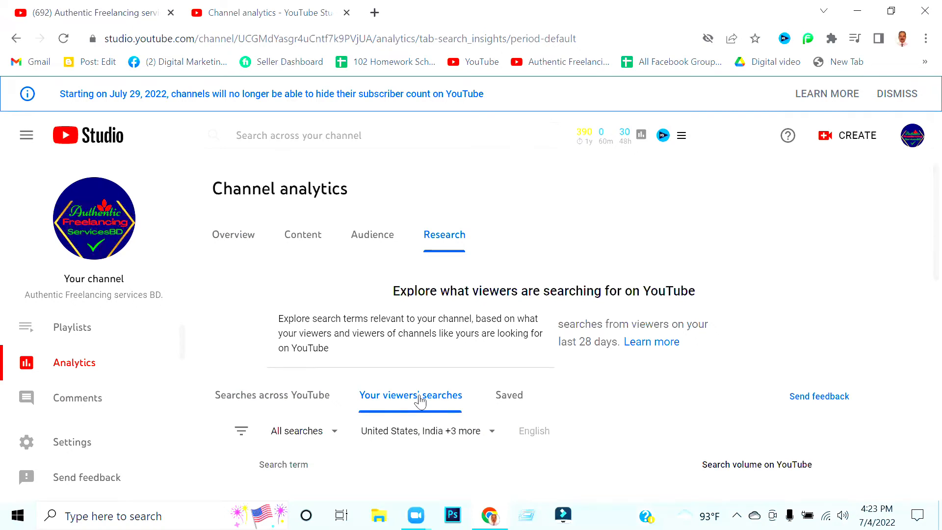
{"action": "scroll", "coordinate": [627, 399], "scroll_direction": "down", "scroll_amount": 2}
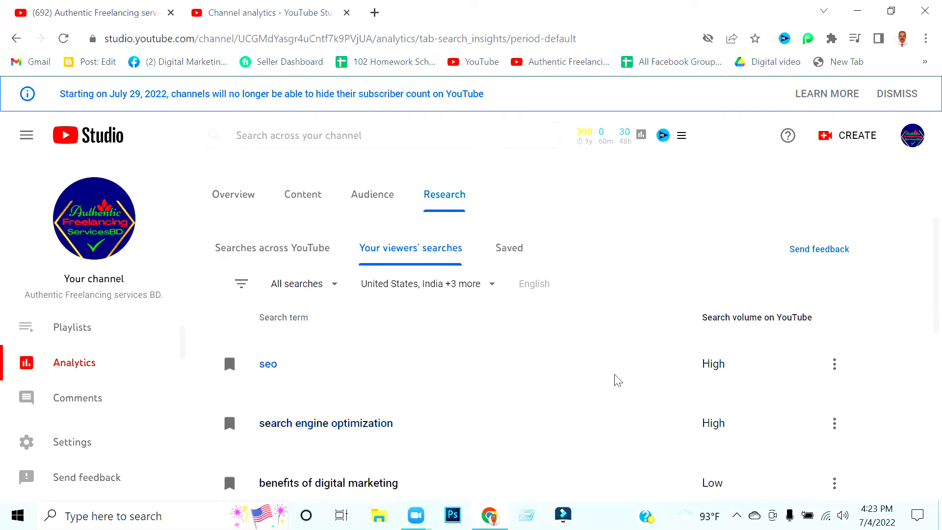
{"action": "scroll", "coordinate": [486, 444], "scroll_direction": "down", "scroll_amount": 1}
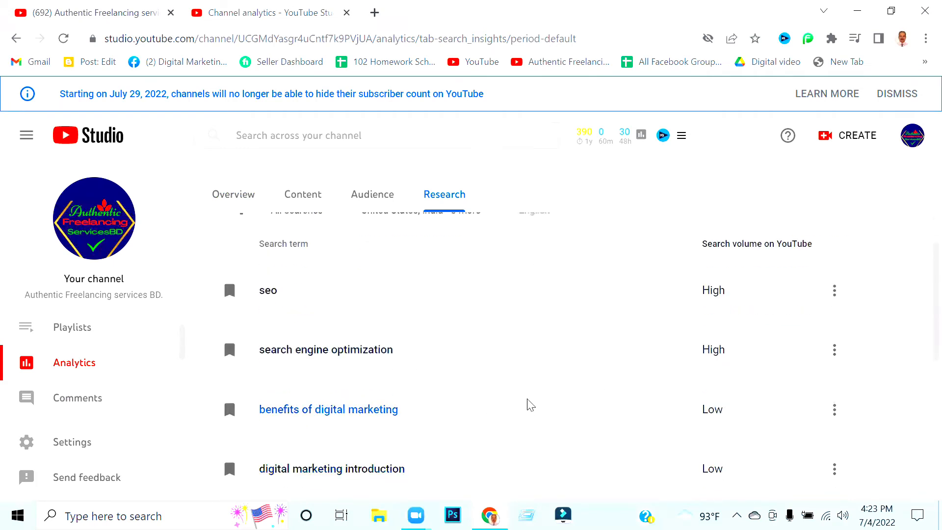
{"action": "scroll", "coordinate": [520, 411], "scroll_direction": "down", "scroll_amount": 1}
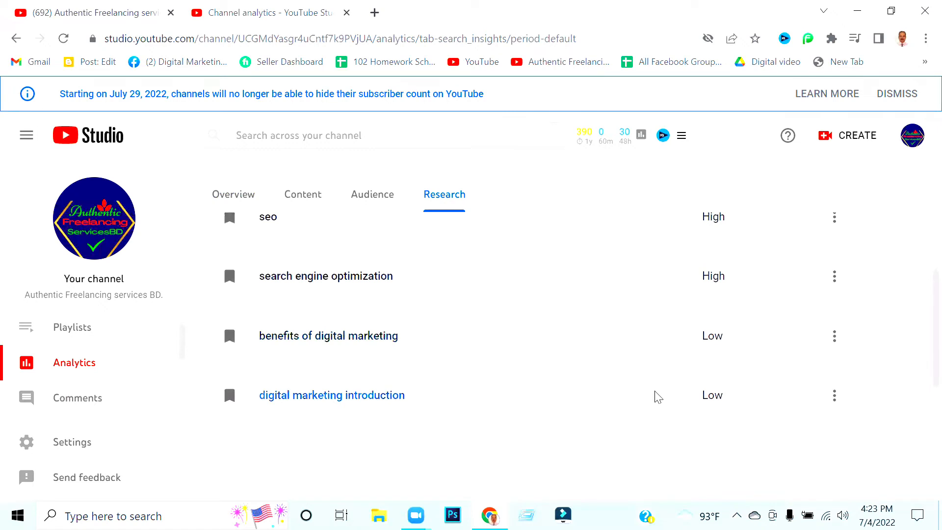
{"action": "scroll", "coordinate": [658, 396], "scroll_direction": "down", "scroll_amount": 1}
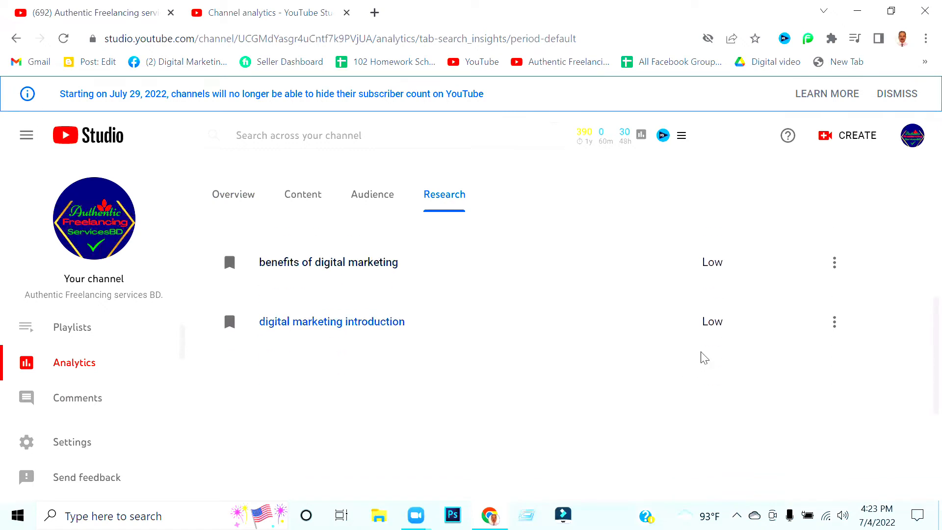
Review the viewers' search terms again, from "seo" to "digital marketing introduction", comparing their search volumes
{"action": "scroll", "coordinate": [691, 351], "scroll_direction": "up", "scroll_amount": 3}
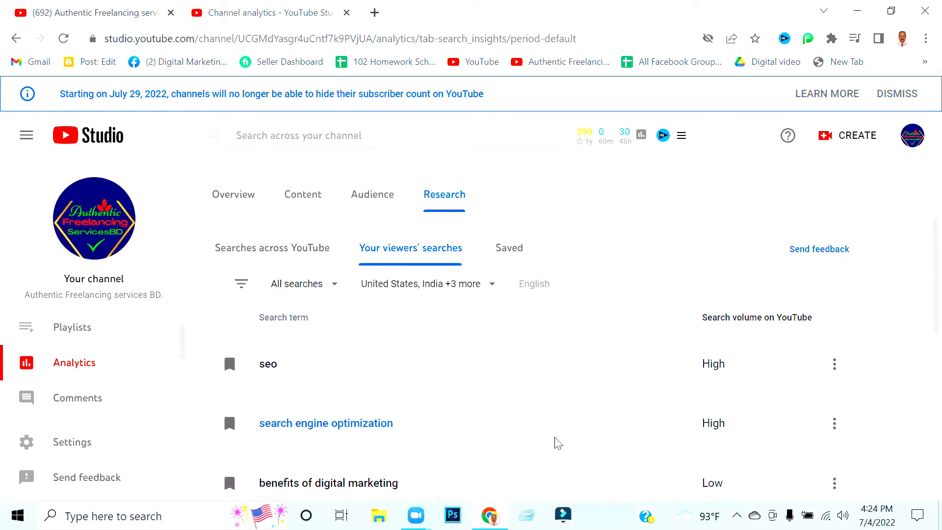
{"action": "scroll", "coordinate": [562, 437], "scroll_direction": "down", "scroll_amount": 1}
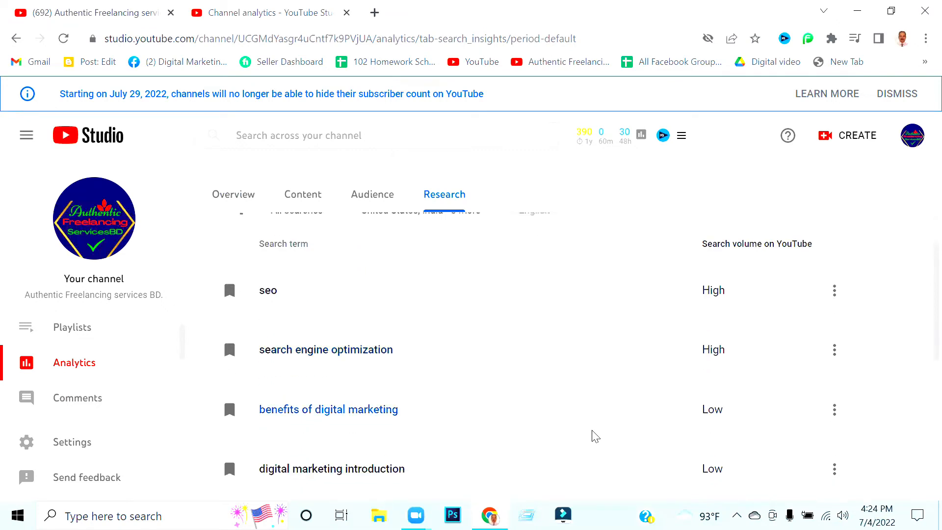
{"action": "scroll", "coordinate": [604, 435], "scroll_direction": "up", "scroll_amount": 2}
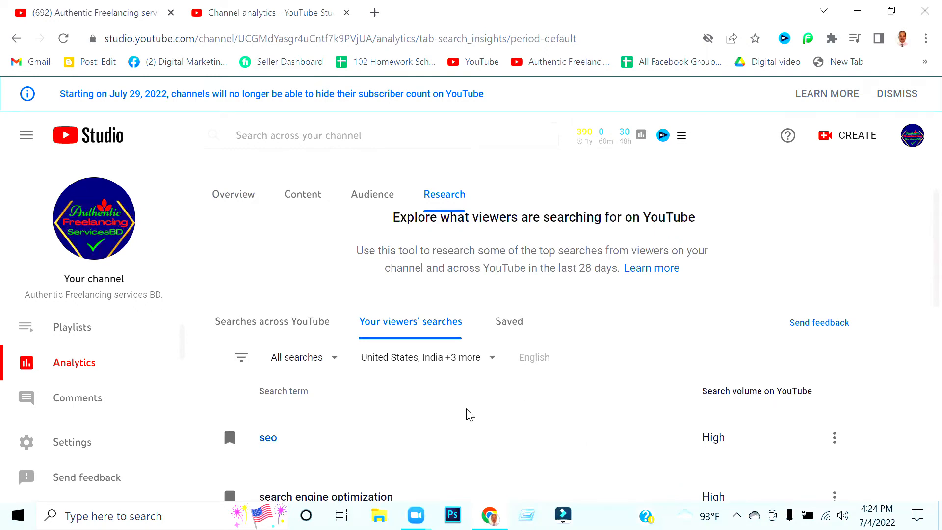
{"action": "scroll", "coordinate": [476, 417], "scroll_direction": "down", "scroll_amount": 4}
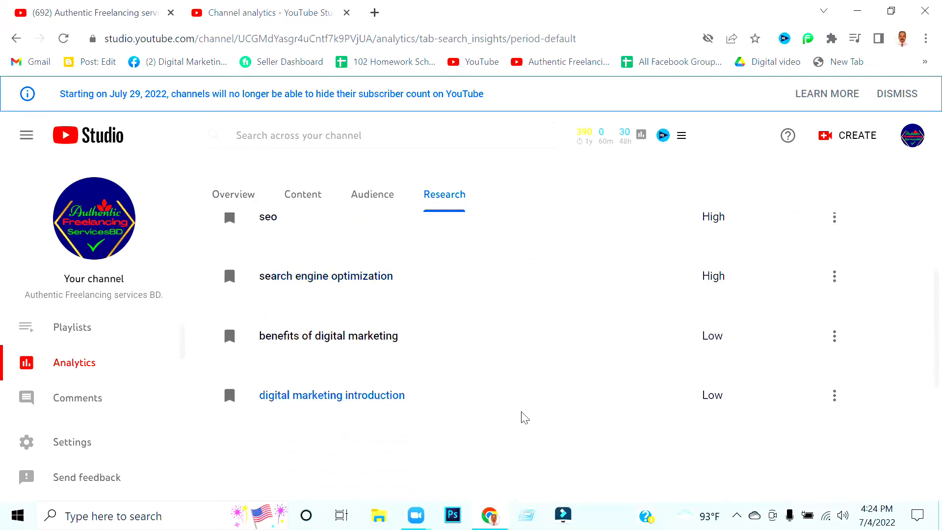
{"action": "scroll", "coordinate": [524, 417], "scroll_direction": "up", "scroll_amount": 2}
{"action": "scroll", "coordinate": [525, 417], "scroll_direction": "up", "scroll_amount": 2}
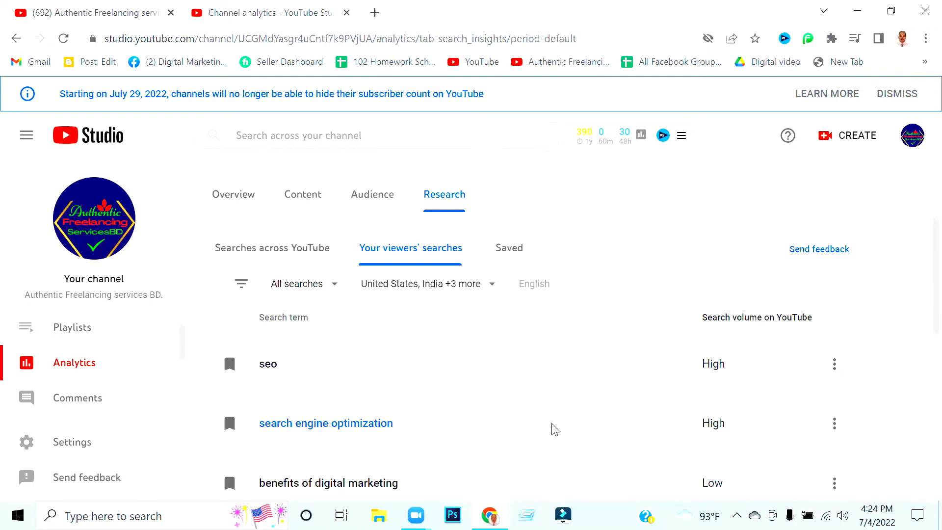
{"action": "scroll", "coordinate": [555, 430], "scroll_direction": "down", "scroll_amount": 3}
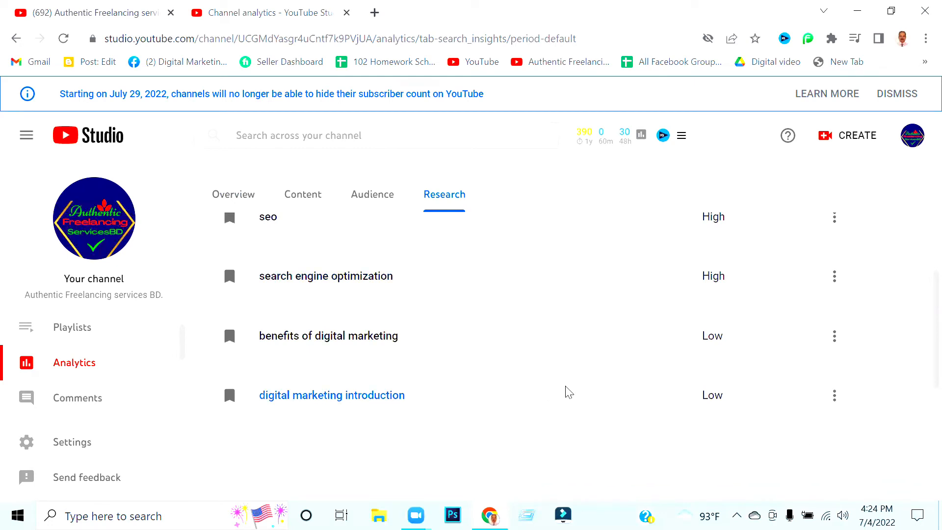
{"action": "scroll", "coordinate": [568, 392], "scroll_direction": "up", "scroll_amount": 1}
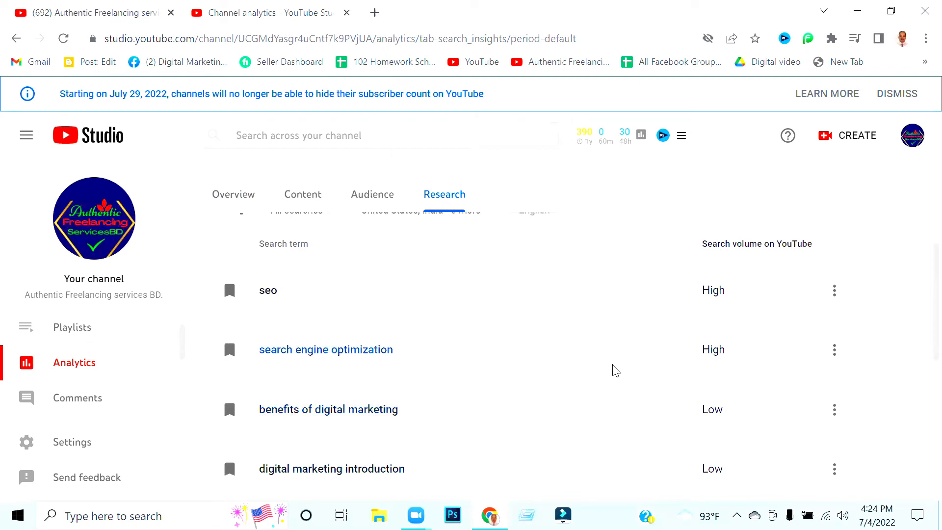
{"action": "scroll", "coordinate": [570, 374], "scroll_direction": "up", "scroll_amount": 1}
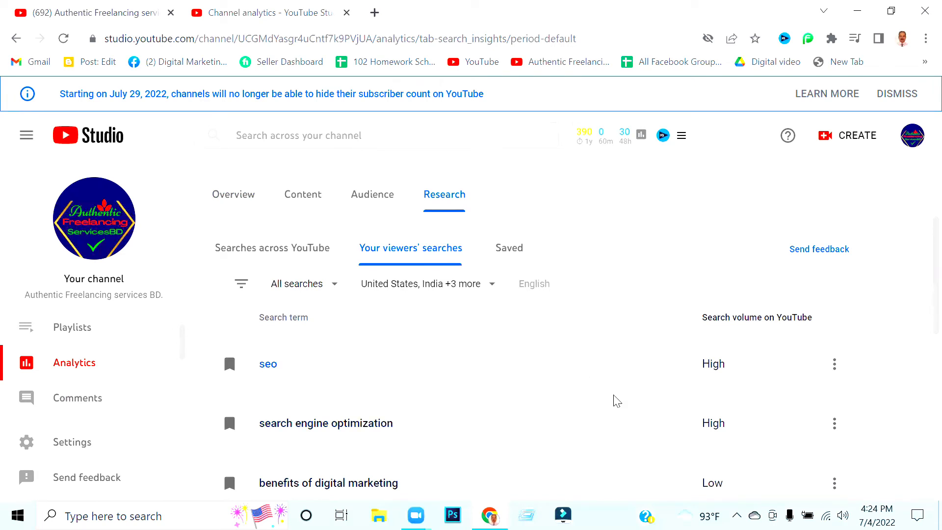
{"action": "scroll", "coordinate": [643, 453], "scroll_direction": "down", "scroll_amount": 1}
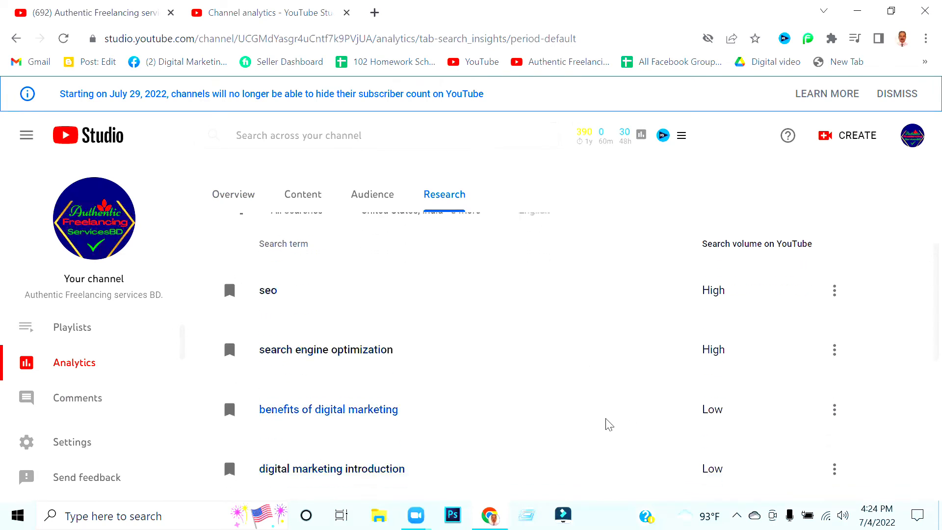
{"action": "scroll", "coordinate": [704, 456], "scroll_direction": "down", "scroll_amount": 1}
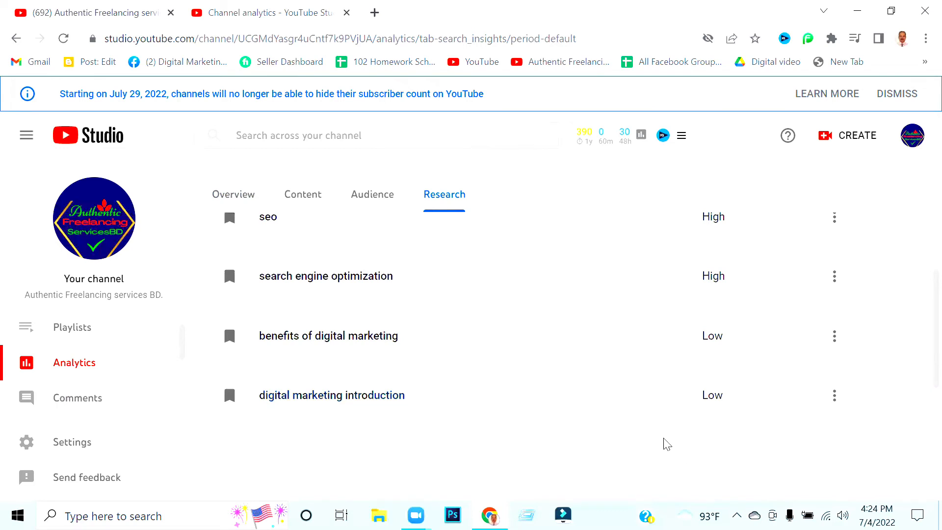
{"action": "scroll", "coordinate": [664, 441], "scroll_direction": "up", "scroll_amount": 2}
{"action": "scroll", "coordinate": [665, 437], "scroll_direction": "down", "scroll_amount": 1}
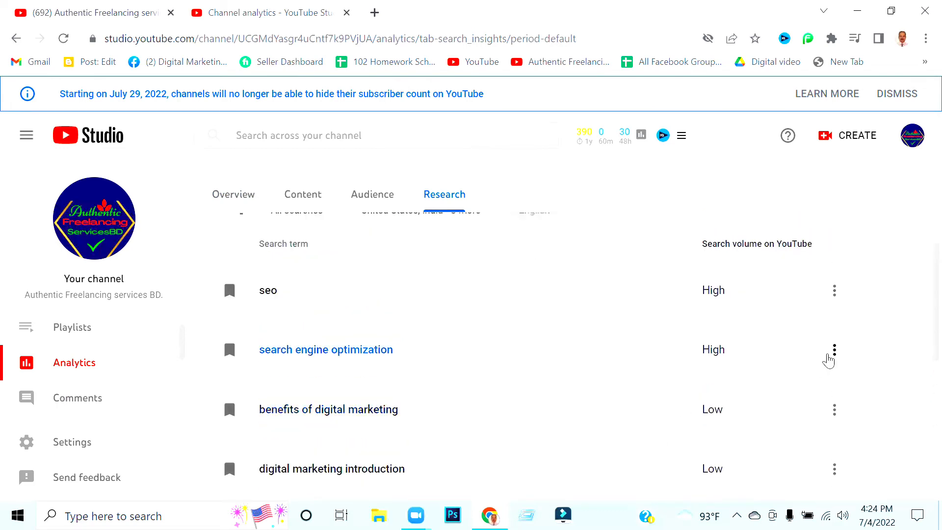
Check the actions offered for the viewers' search terms "search engine optimization" and "benefits of digital marketing"
{"action": "left_click", "coordinate": [833, 356]}
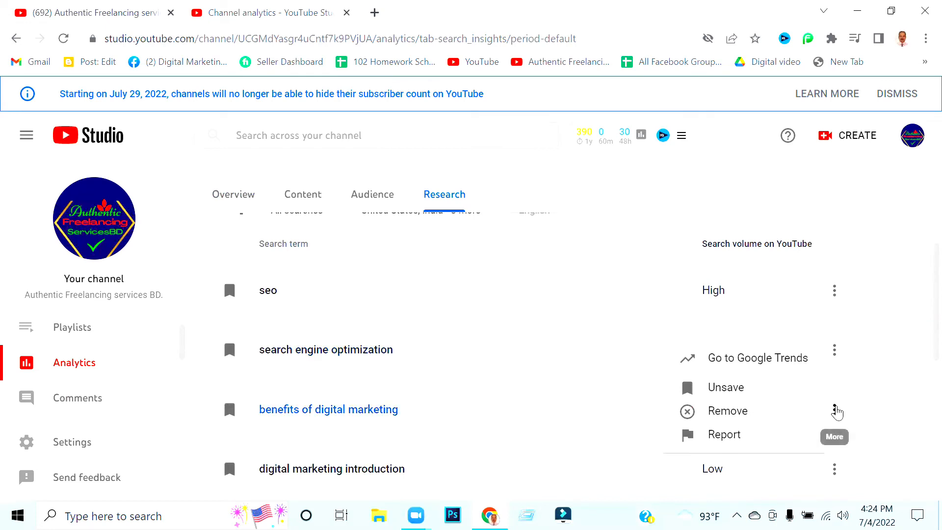
{"action": "left_click", "coordinate": [835, 412]}
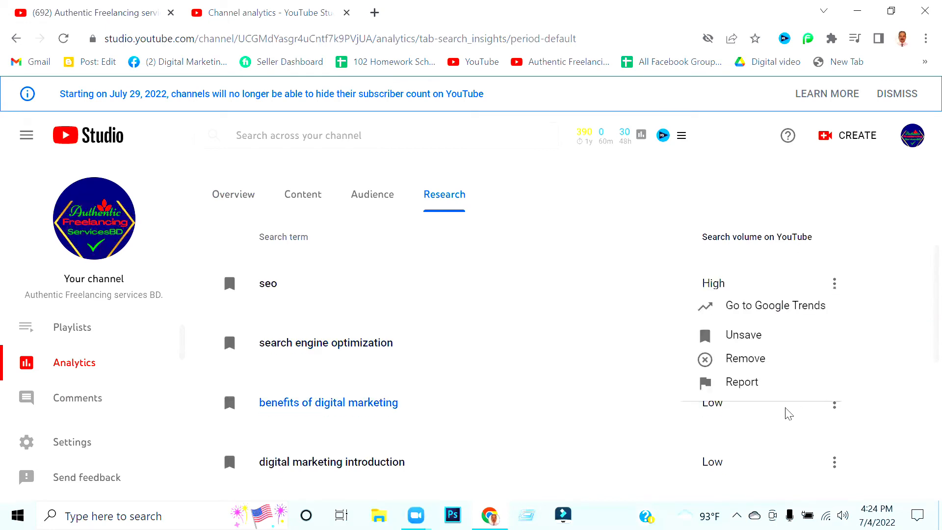
{"action": "scroll", "coordinate": [790, 412], "scroll_direction": "down", "scroll_amount": 1}
{"action": "scroll", "coordinate": [684, 416], "scroll_direction": "down", "scroll_amount": 1}
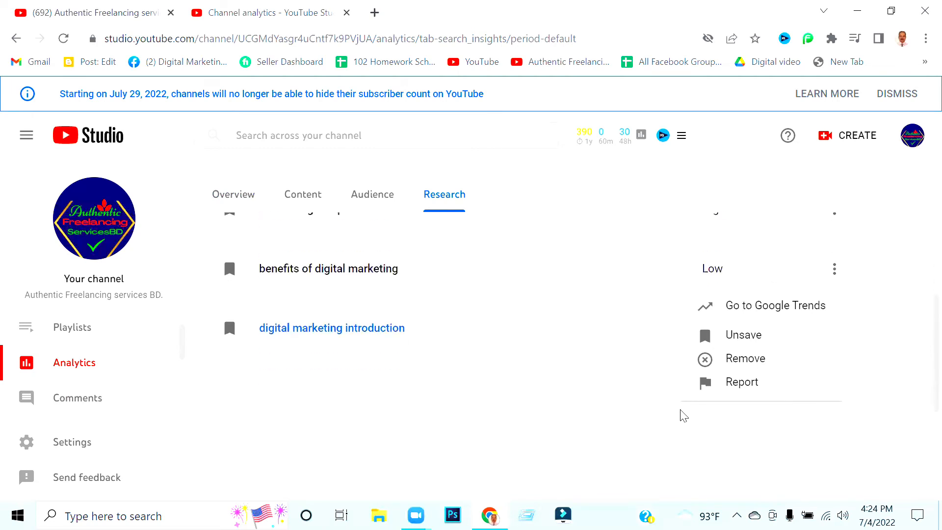
{"action": "scroll", "coordinate": [591, 416], "scroll_direction": "up", "scroll_amount": 3}
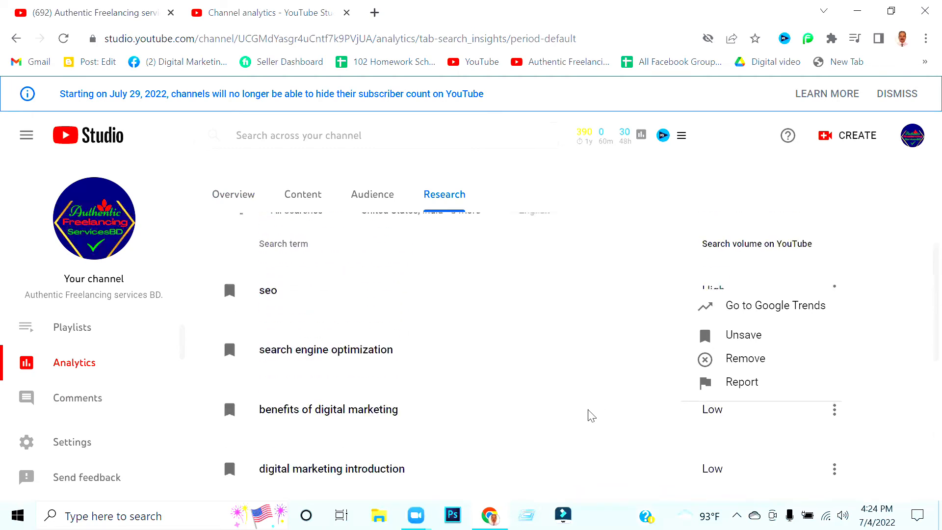
{"action": "scroll", "coordinate": [591, 416], "scroll_direction": "down", "scroll_amount": 1}
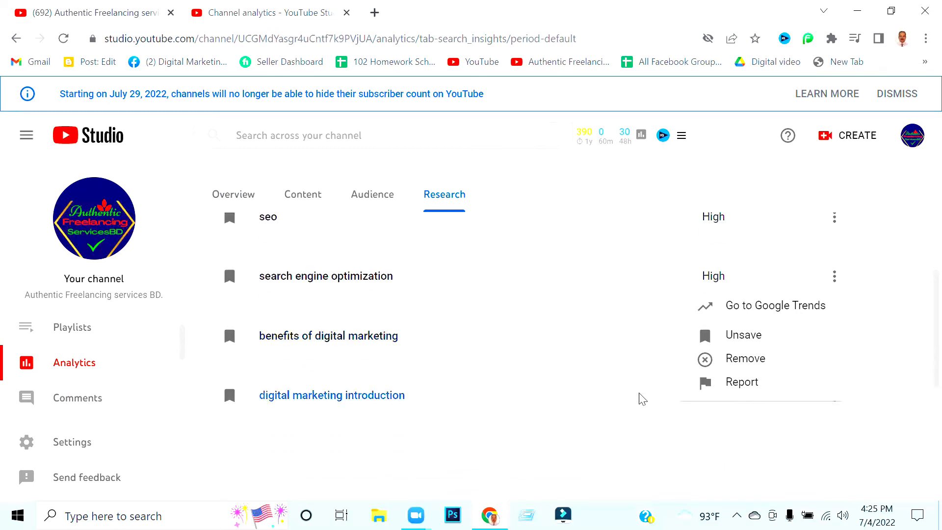
Remove "benefits of digital marketing" from the viewers' search terms
{"action": "left_click", "coordinate": [642, 358]}
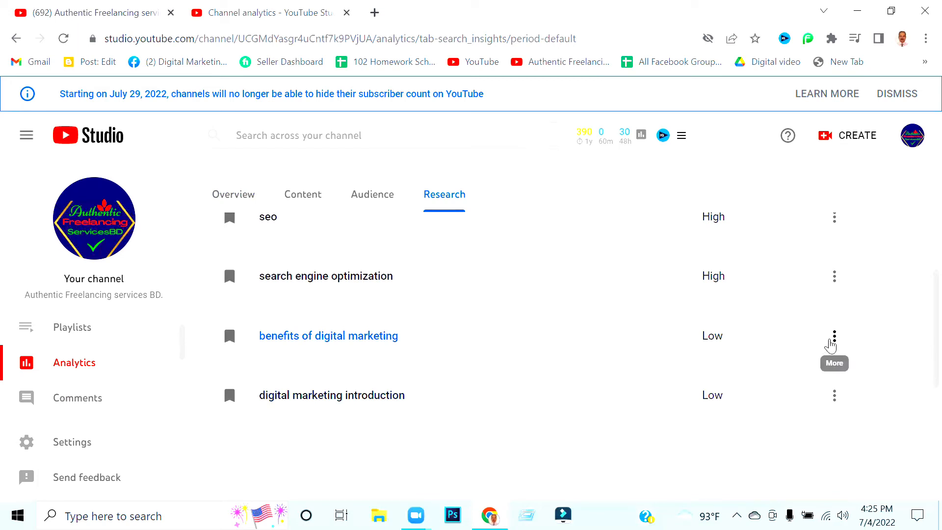
{"action": "left_click", "coordinate": [834, 339]}
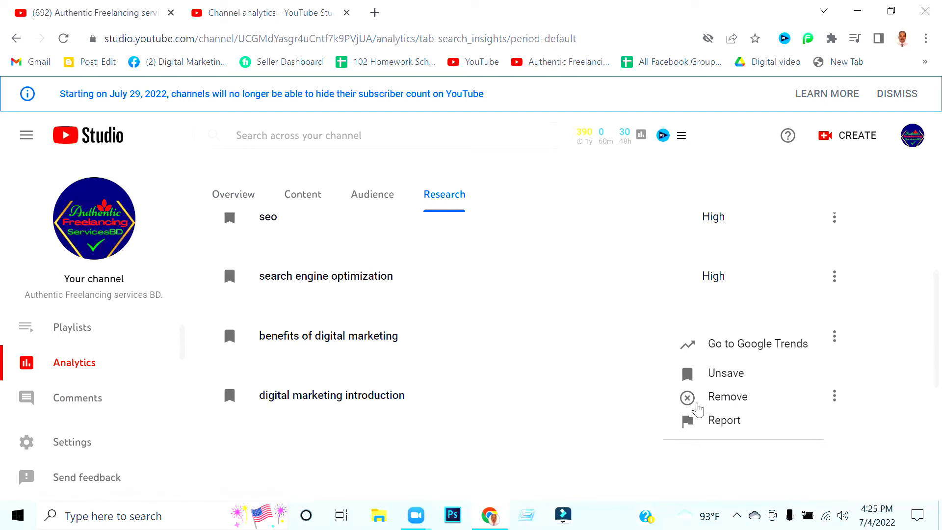
{"action": "left_click", "coordinate": [686, 398]}
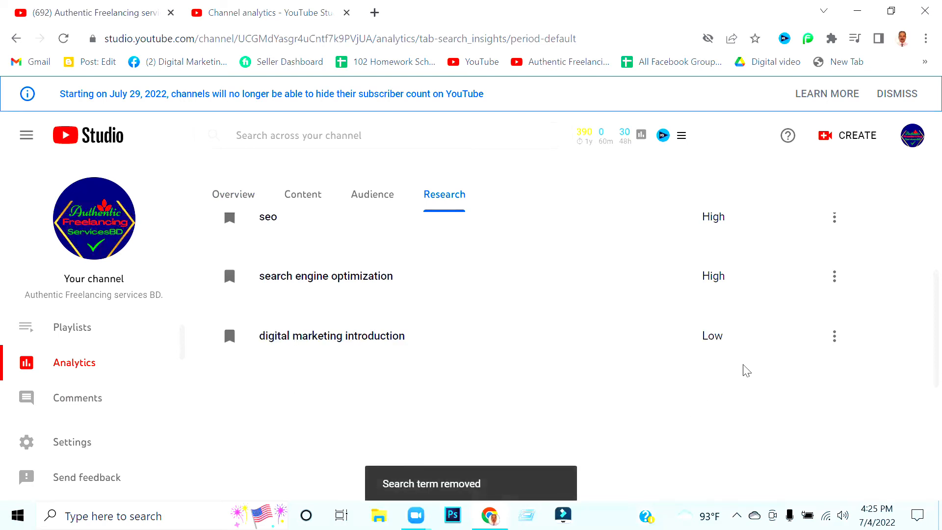
Review the remaining viewers' search terms and check the actions offered for "digital marketing introduction"
{"action": "scroll", "coordinate": [780, 363], "scroll_direction": "up", "scroll_amount": 2}
{"action": "scroll", "coordinate": [801, 360], "scroll_direction": "down", "scroll_amount": 4}
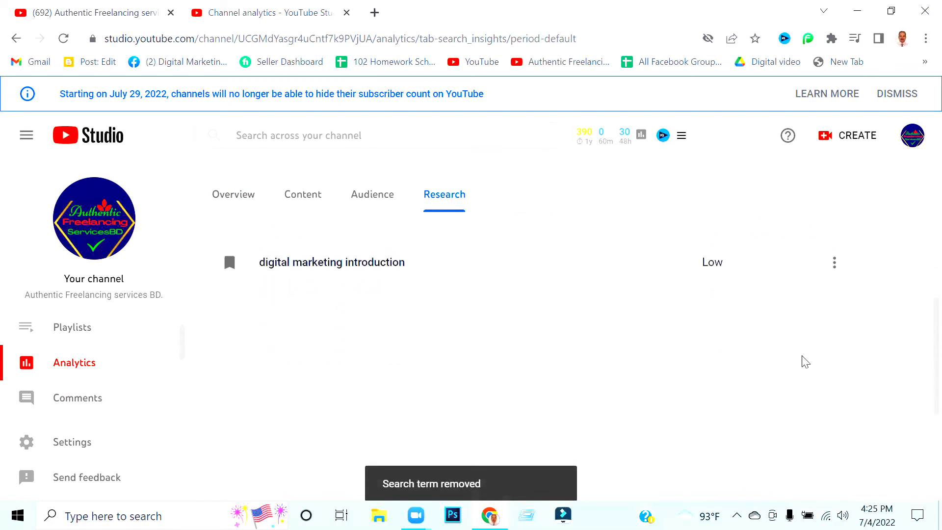
{"action": "scroll", "coordinate": [843, 325], "scroll_direction": "up", "scroll_amount": 2}
{"action": "left_click", "coordinate": [835, 338]}
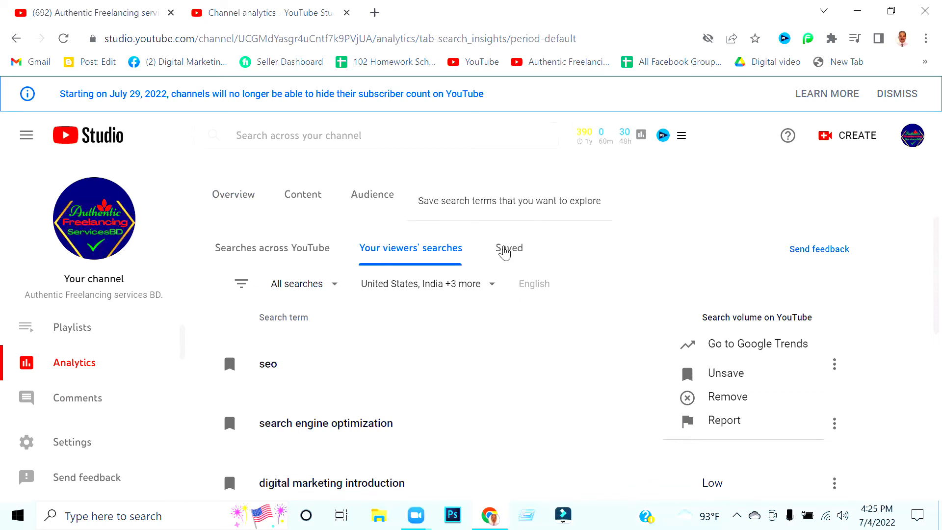
Show the saved search terms and check the actions offered for "seo tutorial for beginners" and "backlinks"
{"action": "left_click", "coordinate": [508, 250]}
{"action": "scroll", "coordinate": [785, 378], "scroll_direction": "down", "scroll_amount": 2}
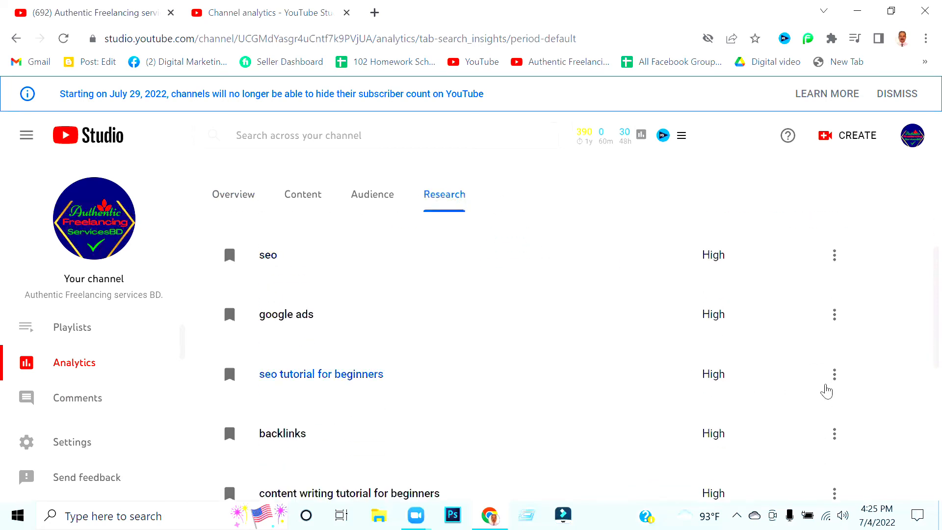
{"action": "left_click", "coordinate": [836, 381]}
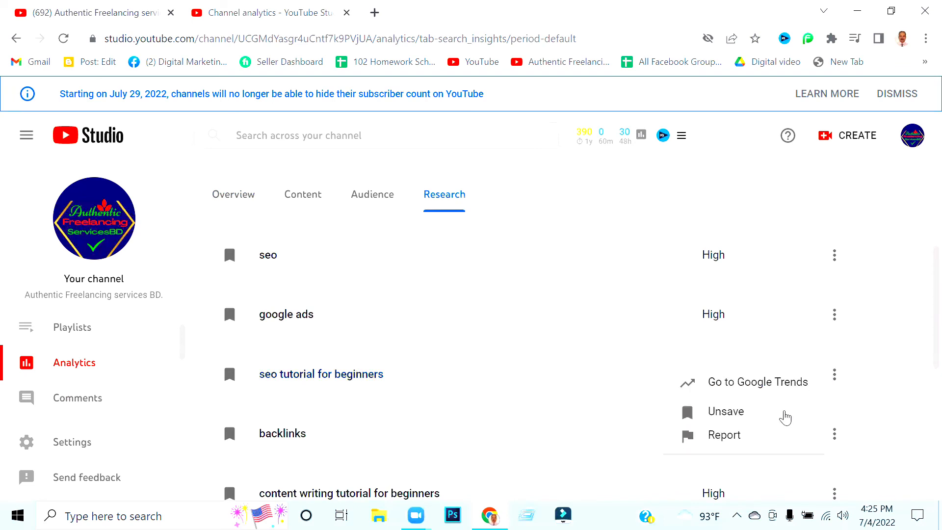
{"action": "scroll", "coordinate": [576, 417], "scroll_direction": "down", "scroll_amount": 3}
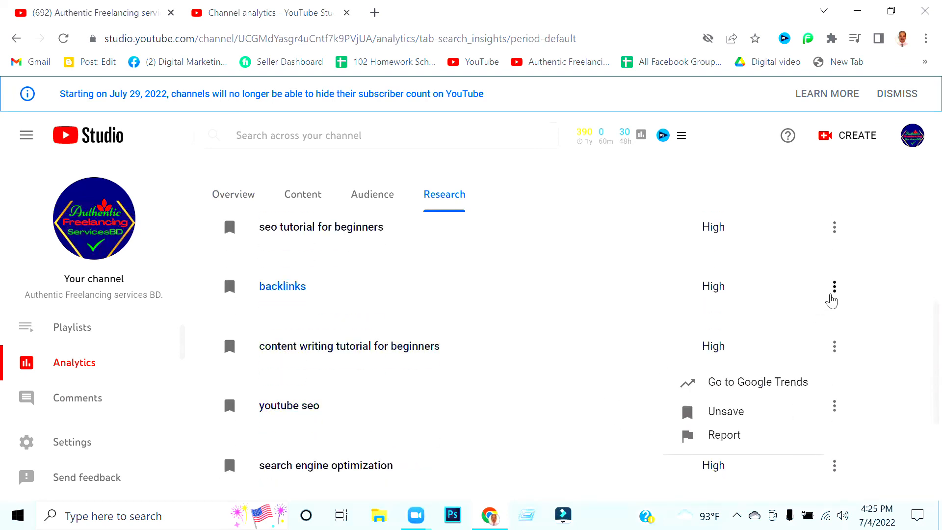
{"action": "left_click", "coordinate": [834, 290]}
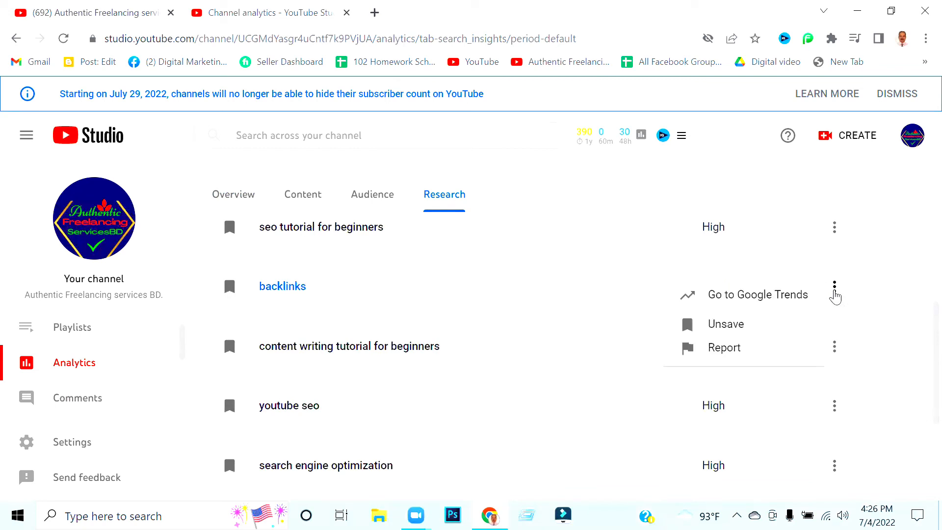
Check the actions for the saved terms "digital marketing introduction", "search engine optimization", "youtube seo" and "content writing tutorial for beginners"
{"action": "scroll", "coordinate": [476, 442], "scroll_direction": "down", "scroll_amount": 3}
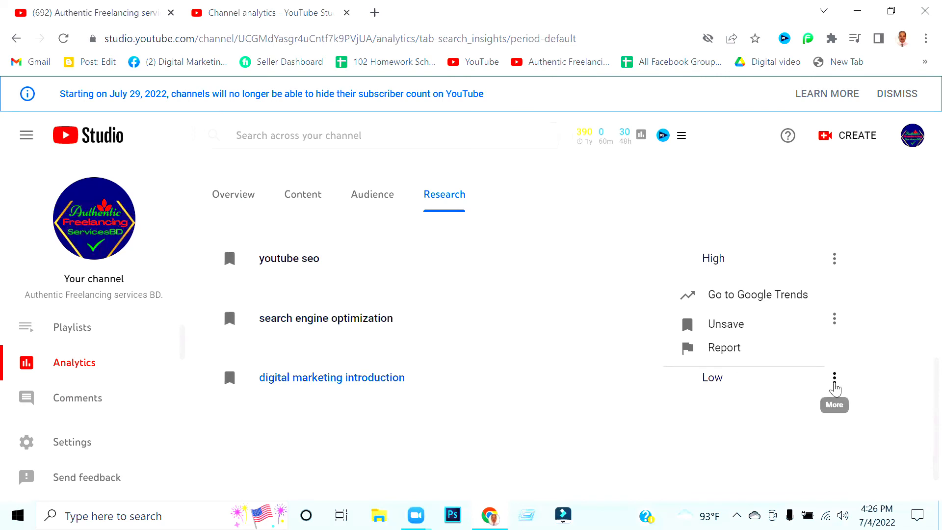
{"action": "left_click", "coordinate": [835, 387]}
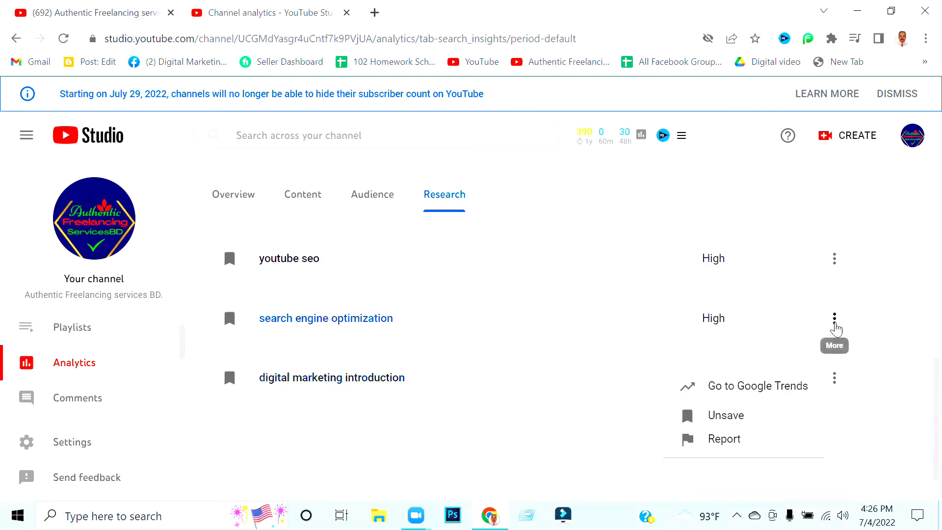
{"action": "left_click", "coordinate": [834, 325]}
{"action": "left_click", "coordinate": [834, 258]}
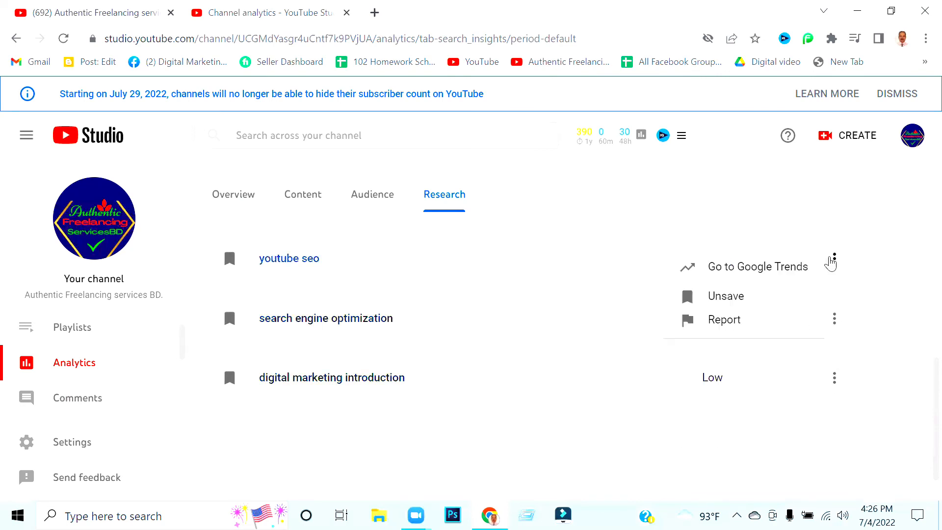
{"action": "scroll", "coordinate": [837, 293], "scroll_direction": "up", "scroll_amount": 3}
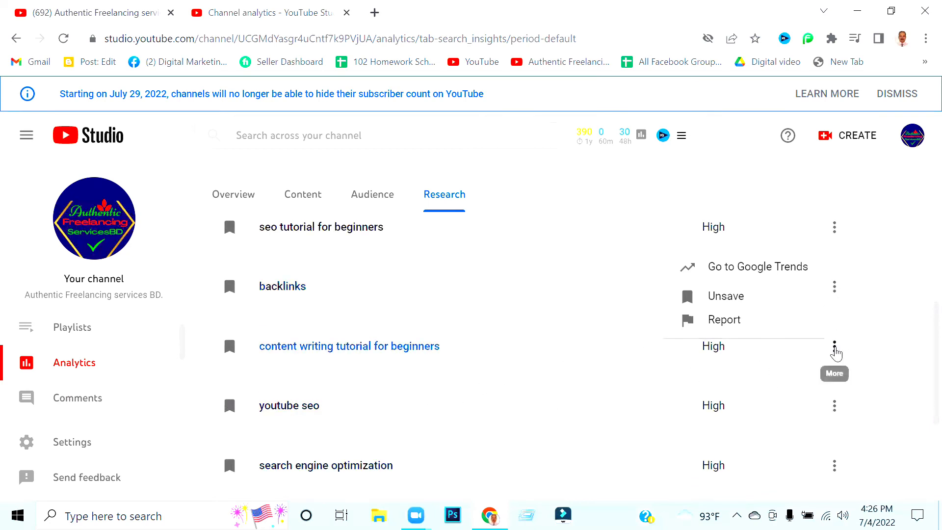
{"action": "left_click", "coordinate": [835, 348]}
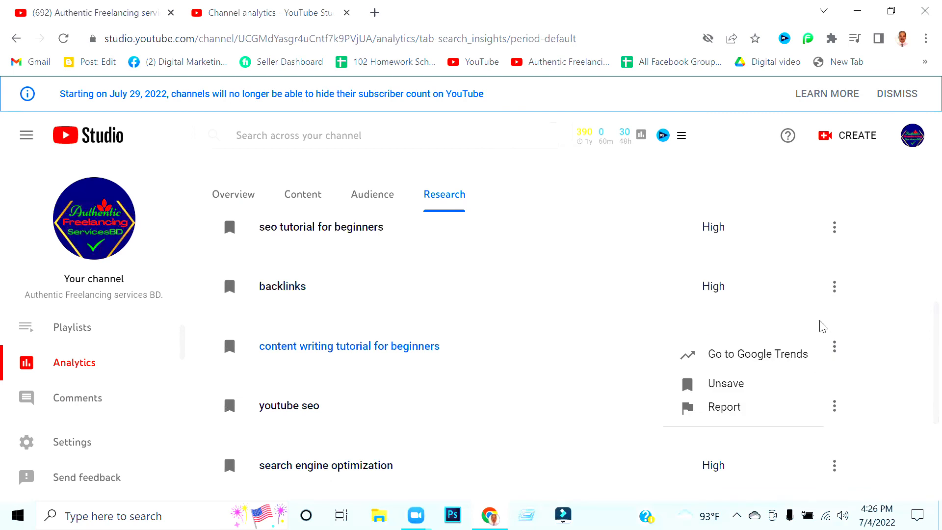
Check the actions offered for the saved term "seo" and look through the saved list to its end
{"action": "scroll", "coordinate": [814, 309], "scroll_direction": "up", "scroll_amount": 5}
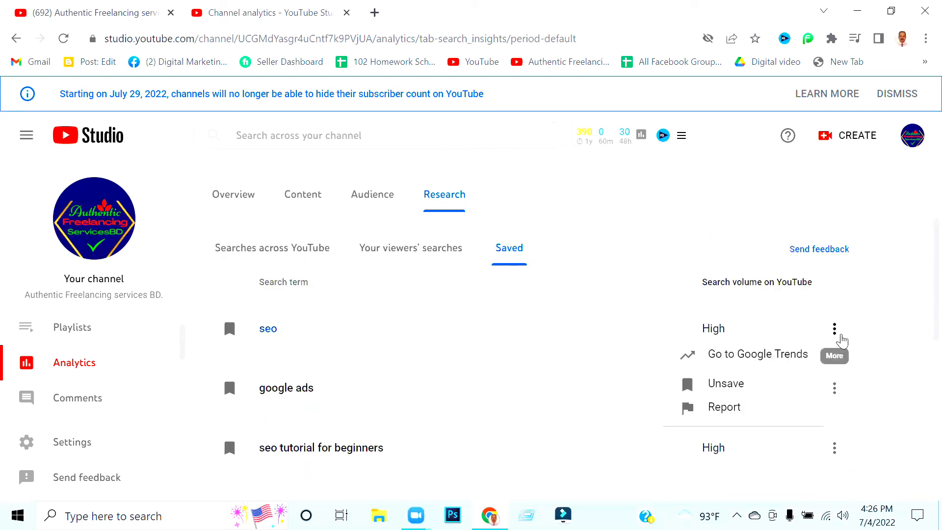
{"action": "left_click", "coordinate": [834, 329]}
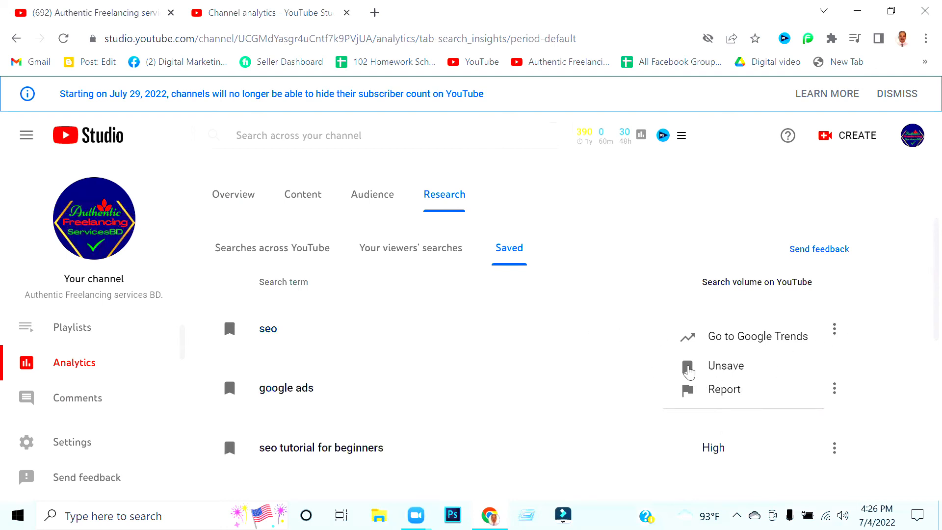
{"action": "scroll", "coordinate": [529, 370], "scroll_direction": "down", "scroll_amount": 7}
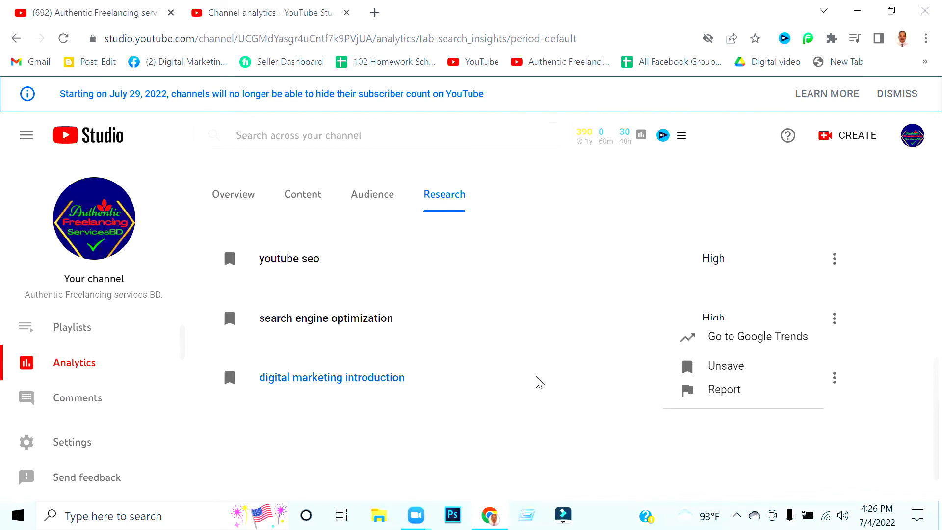
{"action": "scroll", "coordinate": [517, 383], "scroll_direction": "up", "scroll_amount": 9}
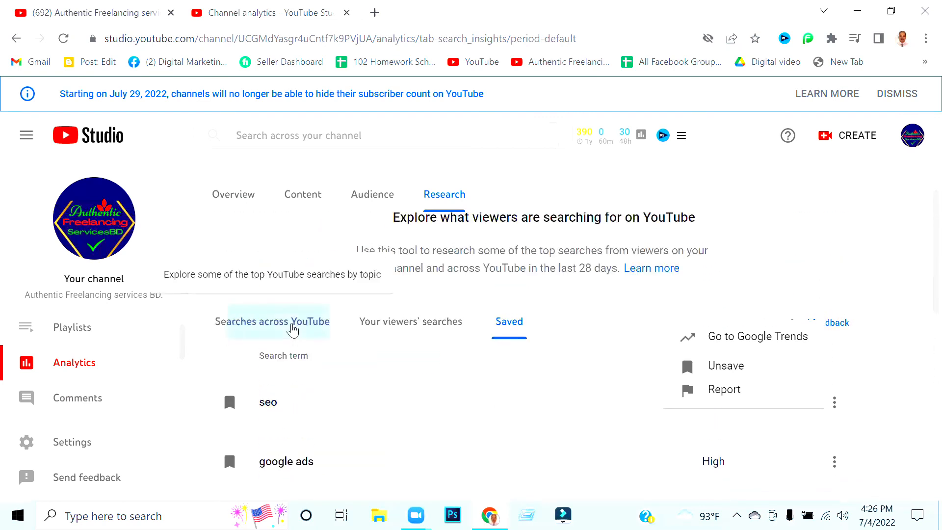
Revisit the searches across YouTube, and review the search terms of your own viewers with their search volumes
{"action": "left_click", "coordinate": [293, 329]}
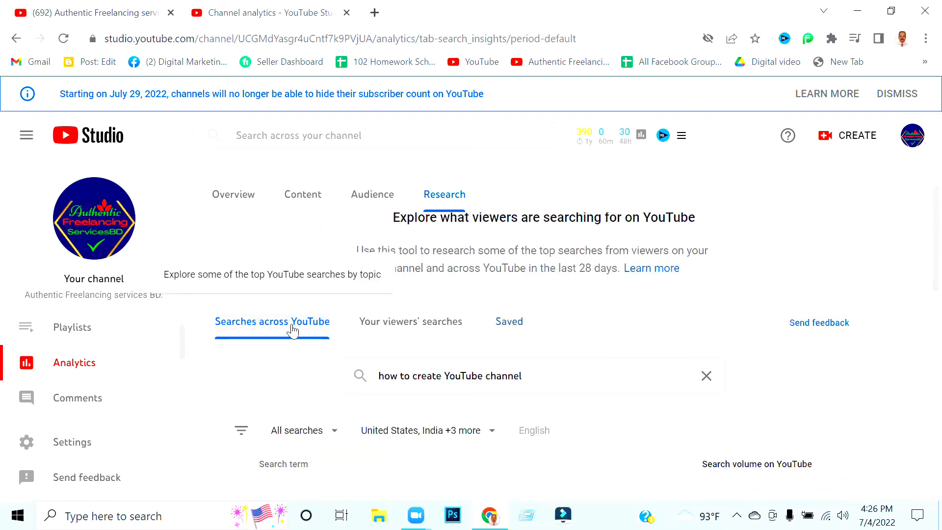
{"action": "left_click", "coordinate": [414, 327]}
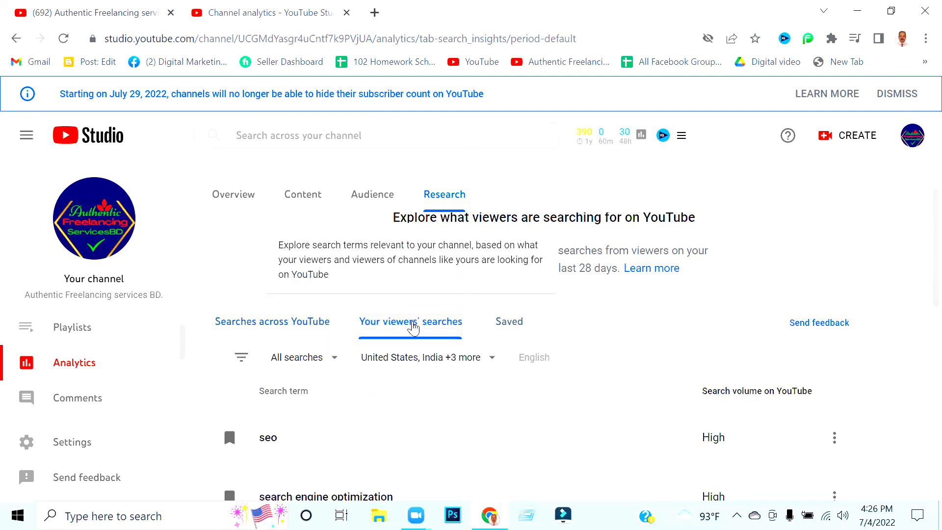
{"action": "scroll", "coordinate": [513, 419], "scroll_direction": "down", "scroll_amount": 5}
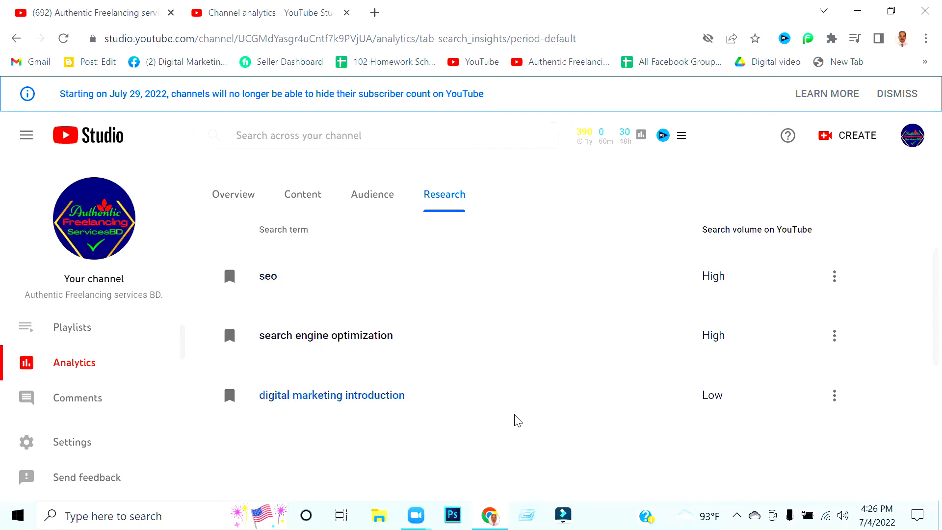
{"action": "scroll", "coordinate": [515, 415], "scroll_direction": "up", "scroll_amount": 2}
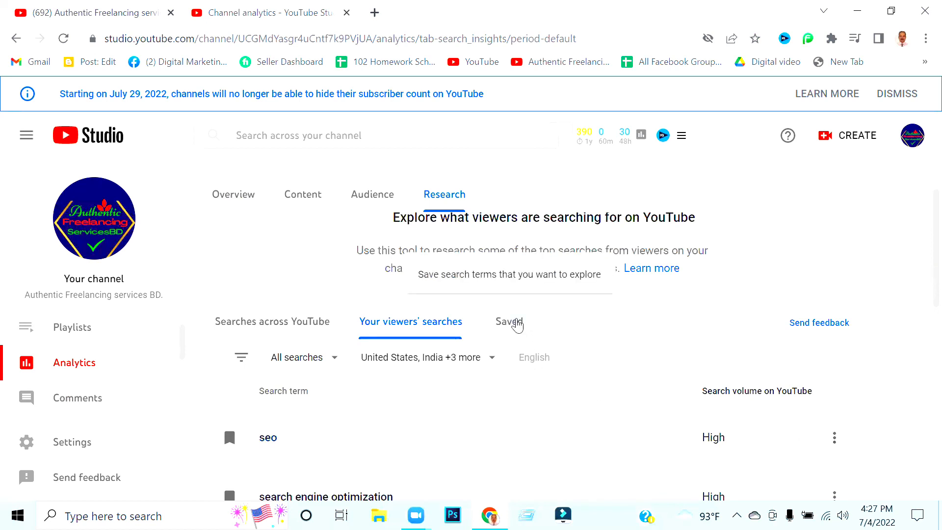
Return to the saved search terms and compare the search volumes from "seo" to "digital marketing introduction"
{"action": "left_click", "coordinate": [511, 323]}
{"action": "scroll", "coordinate": [802, 447], "scroll_direction": "down", "scroll_amount": 5}
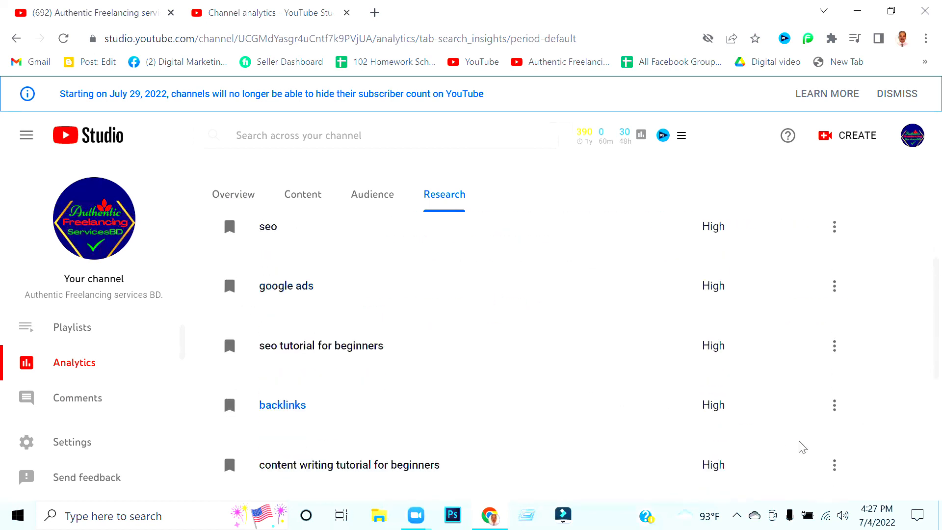
{"action": "scroll", "coordinate": [835, 427], "scroll_direction": "down", "scroll_amount": 3}
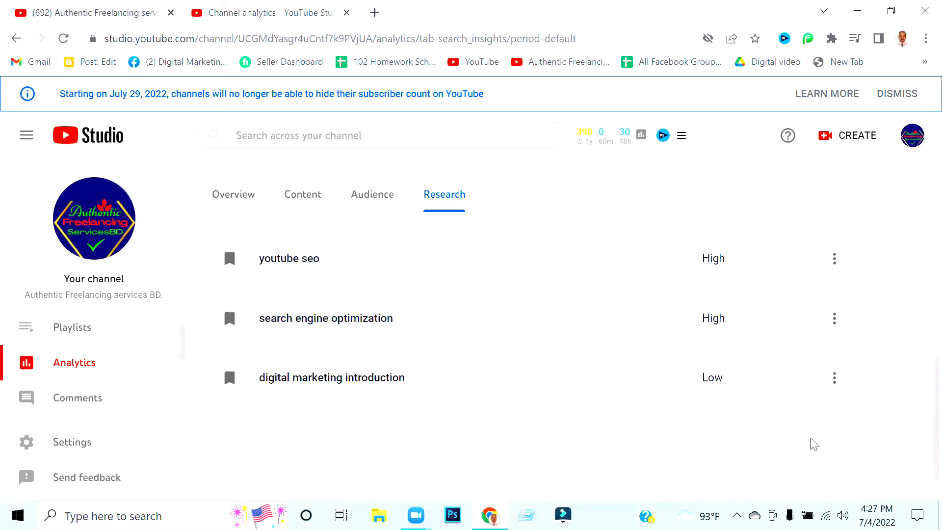
{"action": "scroll", "coordinate": [814, 442], "scroll_direction": "up", "scroll_amount": 5}
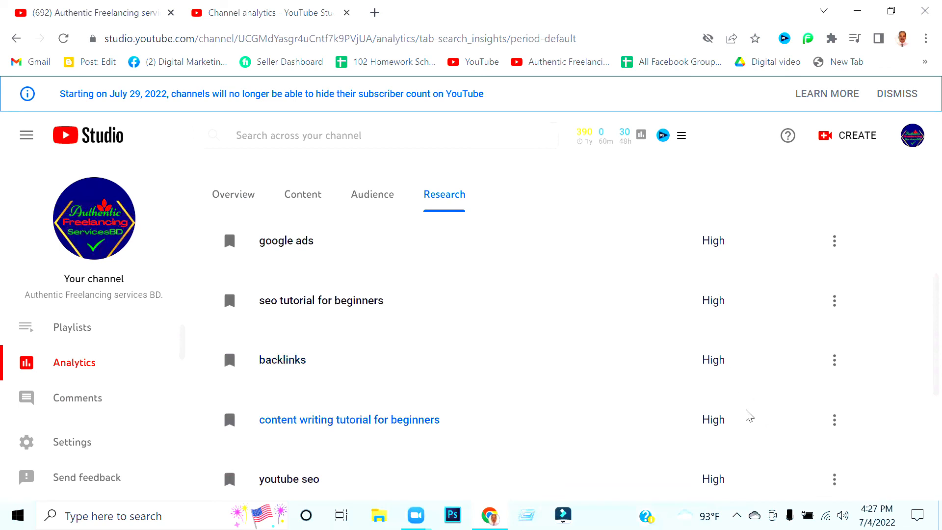
{"action": "scroll", "coordinate": [749, 415], "scroll_direction": "down", "scroll_amount": 2}
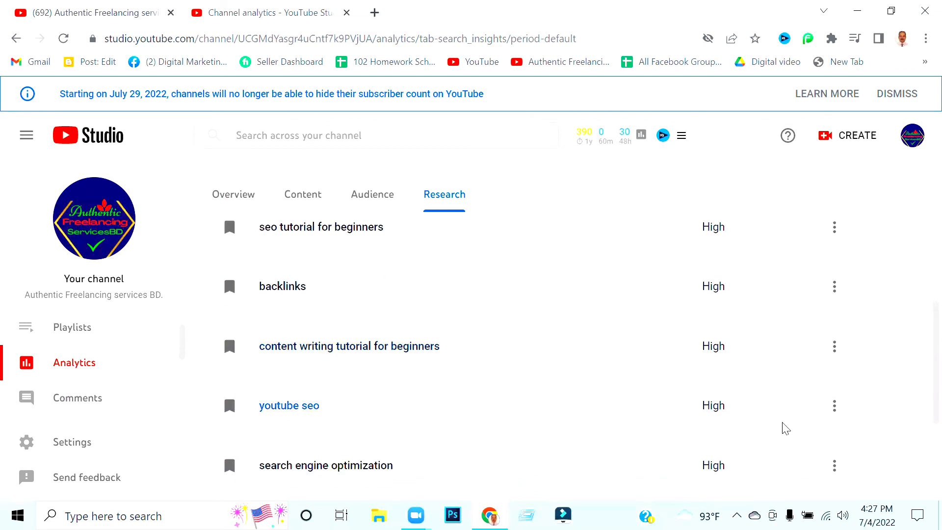
{"action": "scroll", "coordinate": [785, 428], "scroll_direction": "up", "scroll_amount": 3}
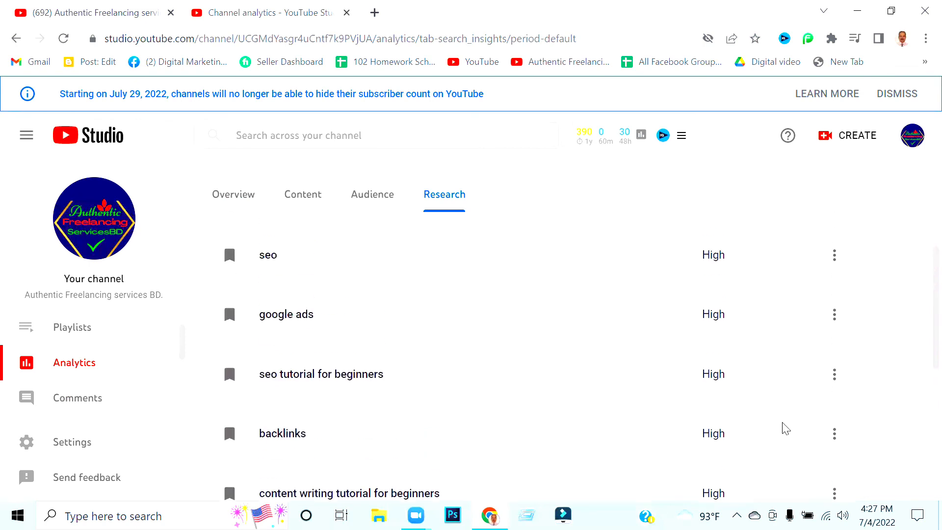